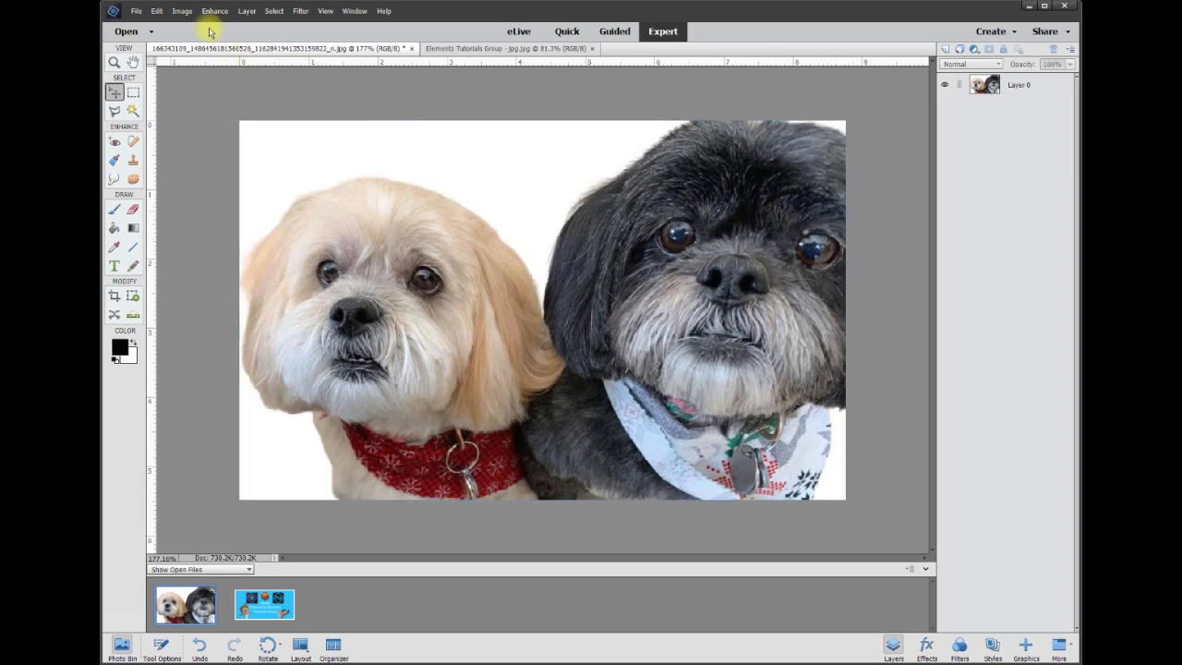
Enlarge the canvas to 15 by 10 inches and shift the dog photo slightly toward its upper-left corner
click(182, 11)
mouse_move(222, 90)
click(309, 103)
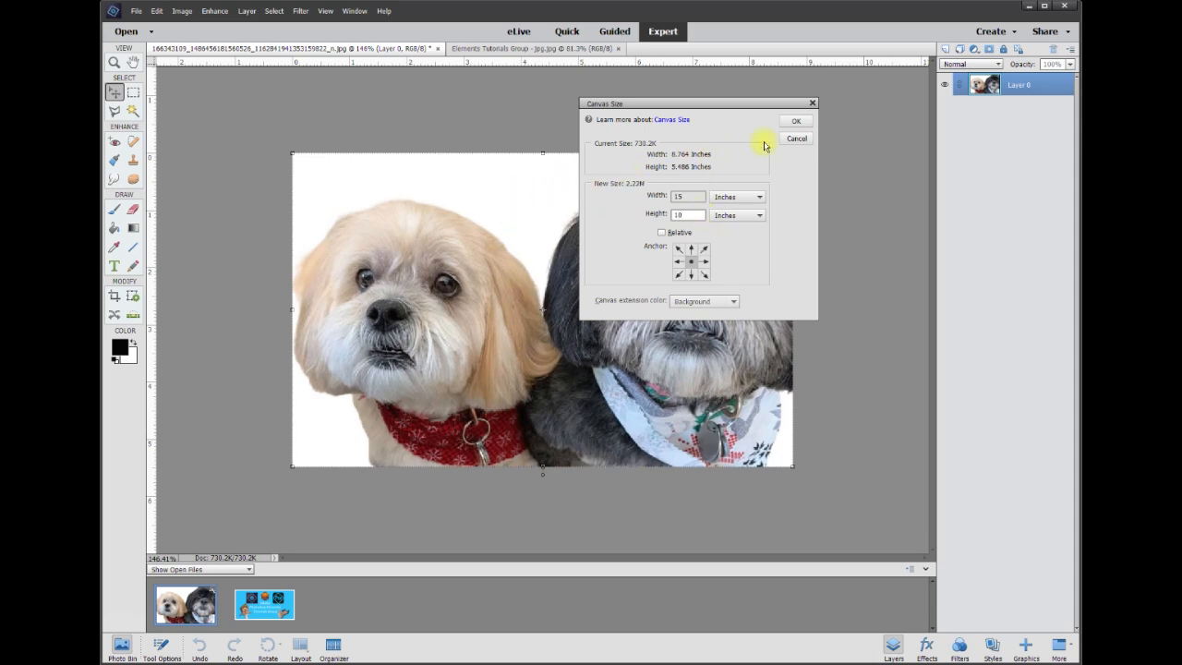
click(794, 123)
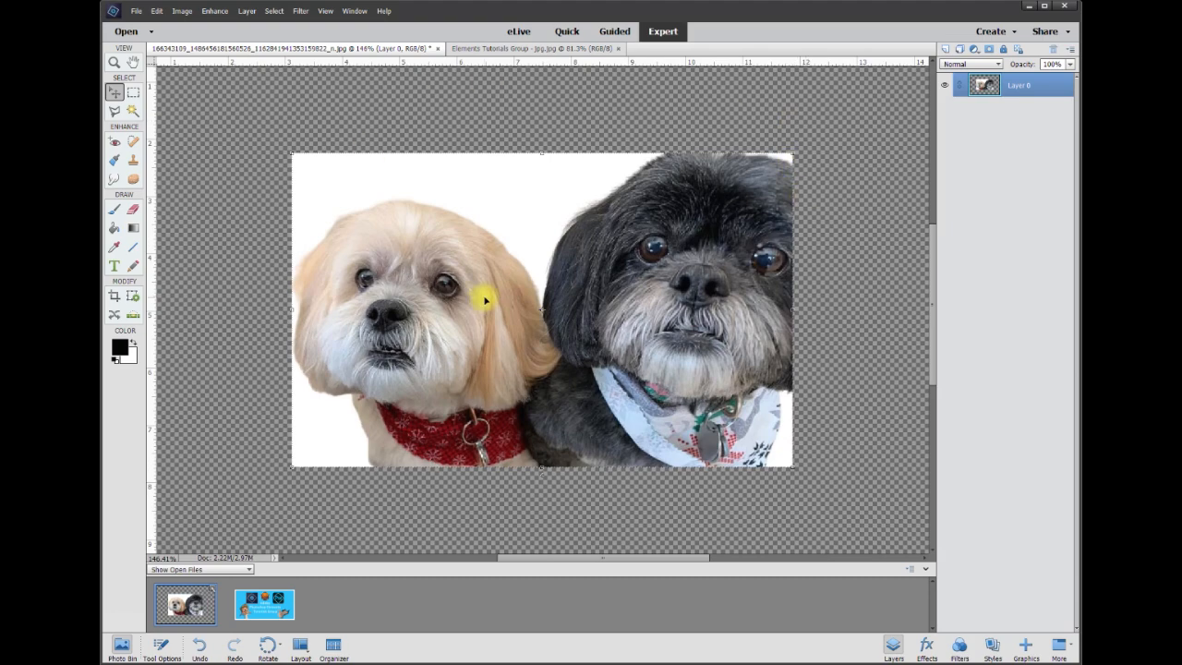
key(ctrl+minus)
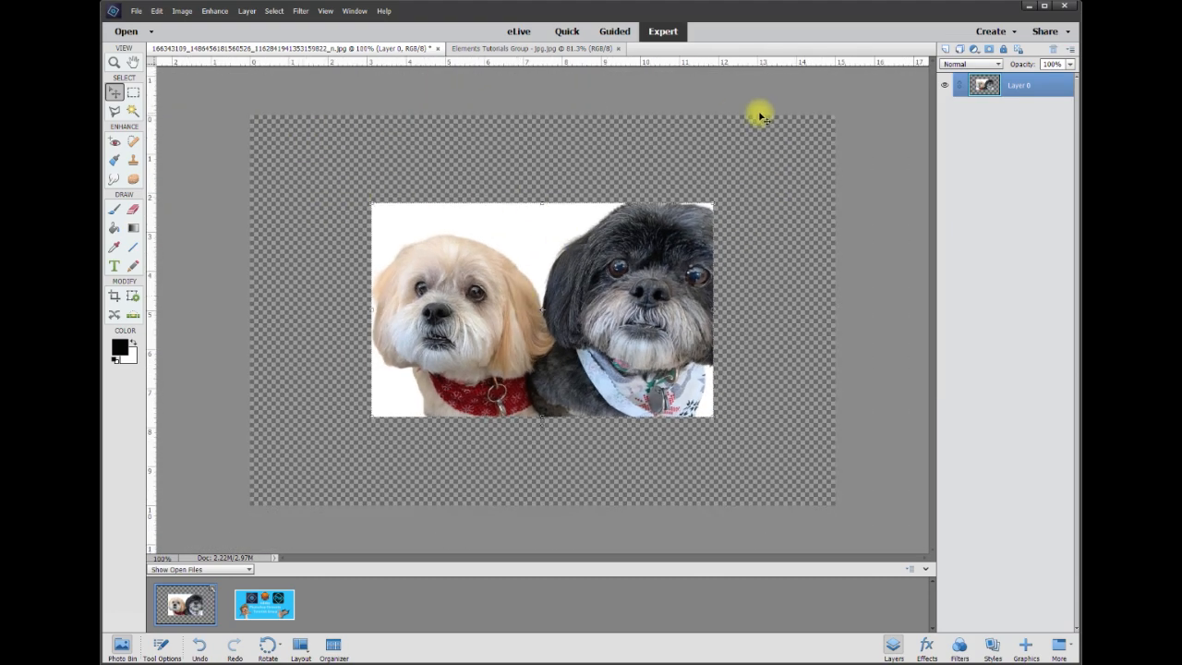
mouse_move(649, 322)
mouse_down()
mouse_move(607, 268)
mouse_move(631, 308)
mouse_up()
key(ctrl+plus)
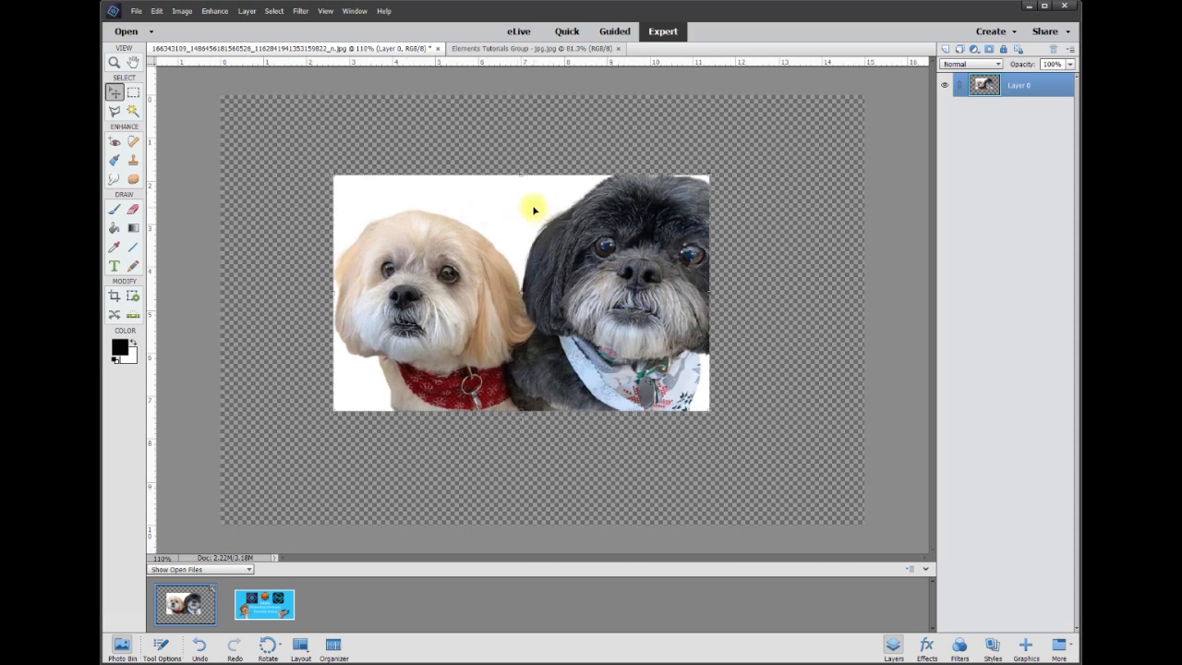
Sample white from the photo's background and fill a new layer with it
click(115, 247)
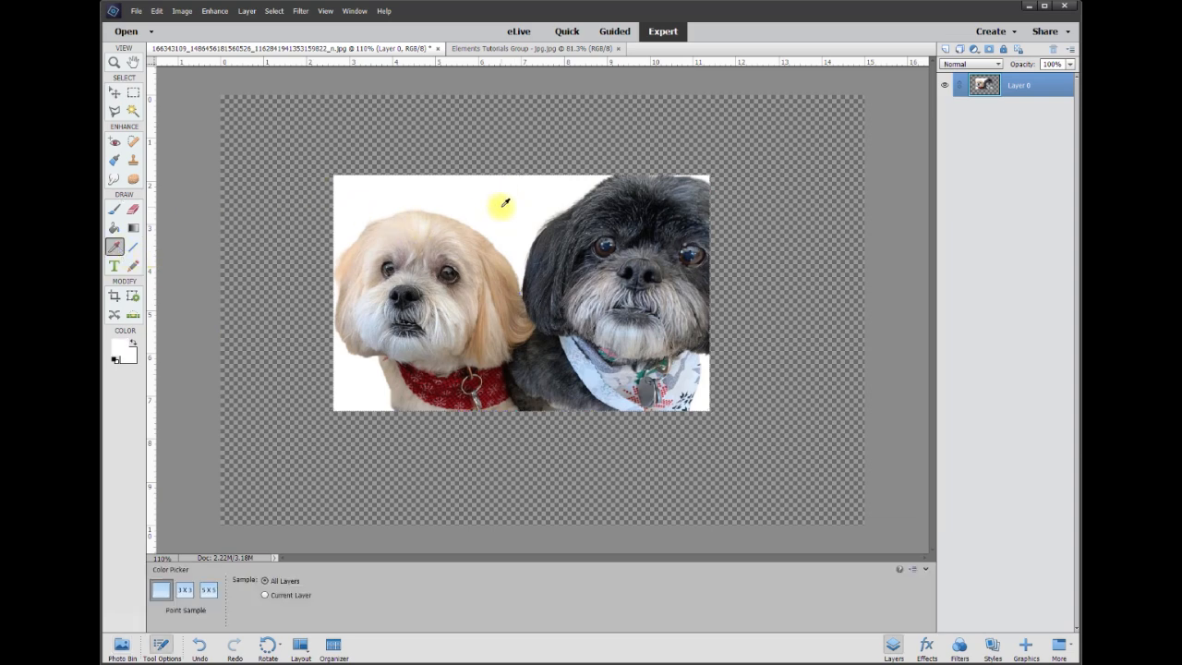
click(945, 50)
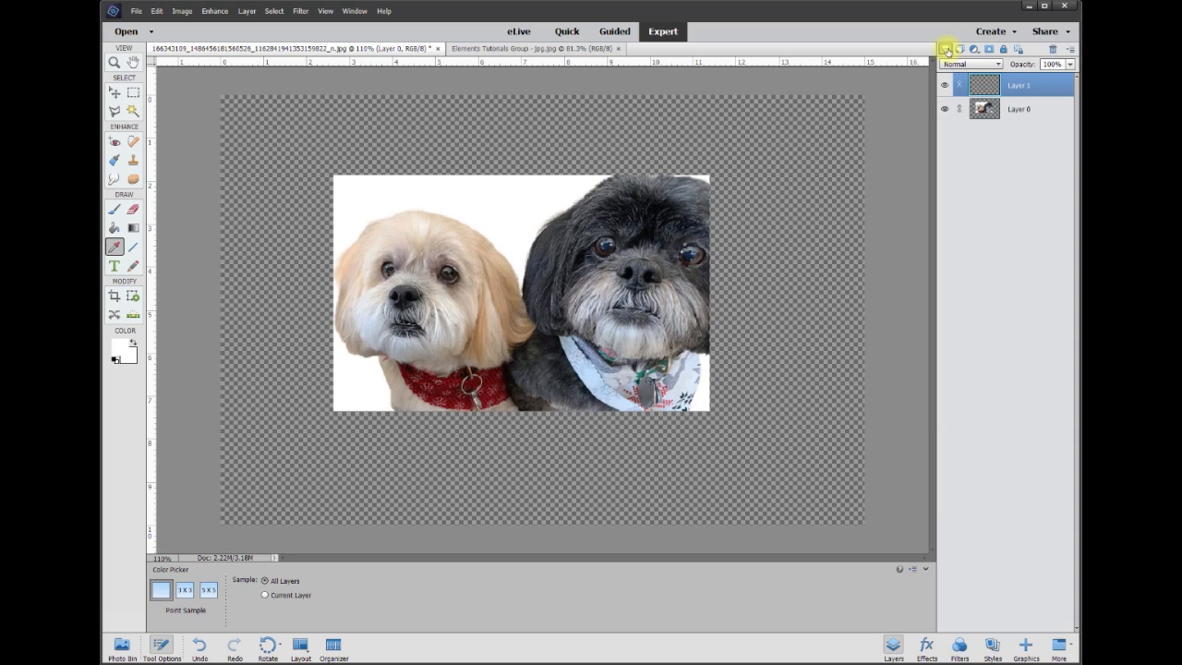
click(114, 228)
click(287, 176)
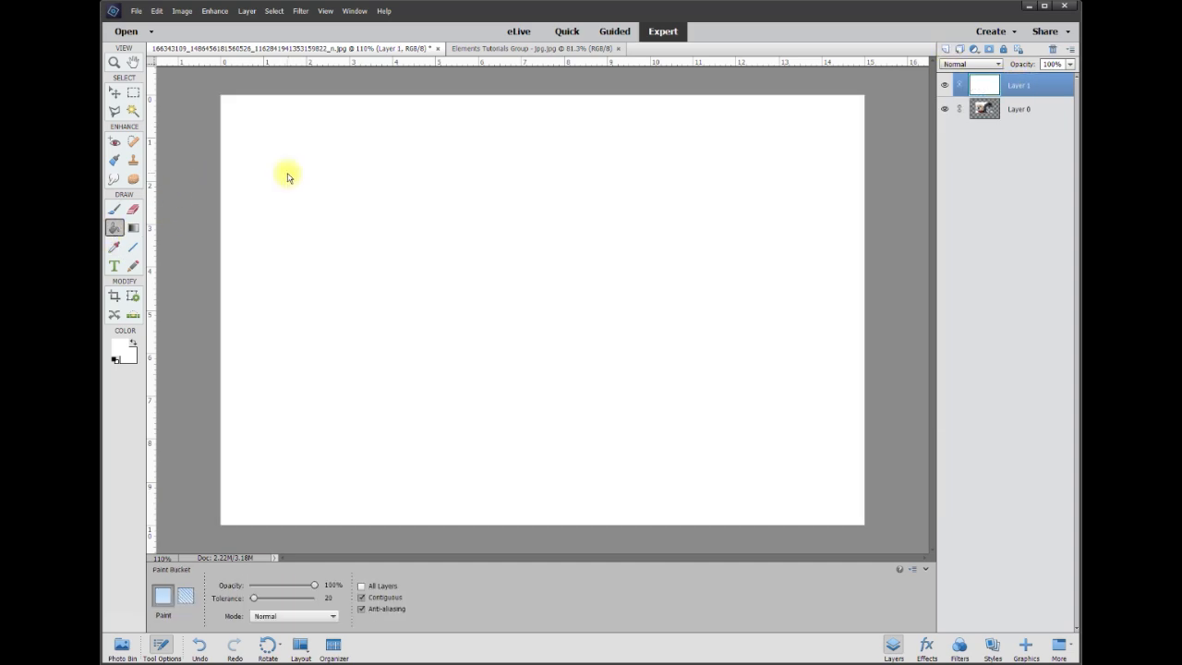
Place the white layer beneath the dog photo layer and shift the photo slightly left on the canvas
key(v)
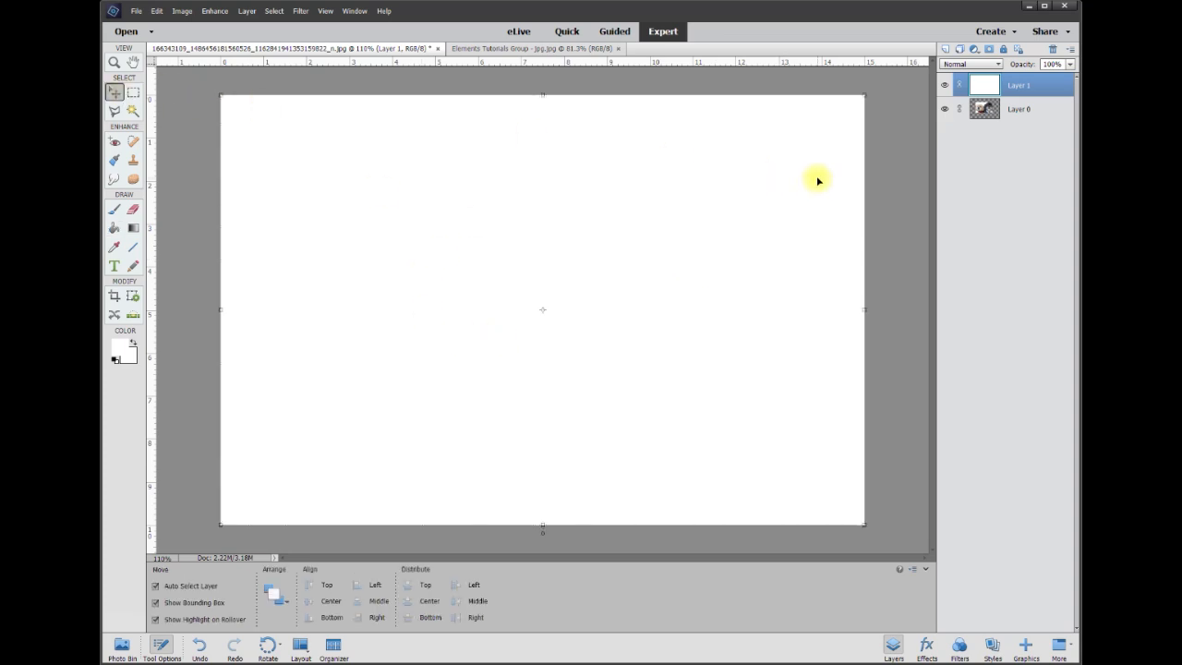
drag(1020, 86, 1027, 128)
drag(637, 256, 599, 251)
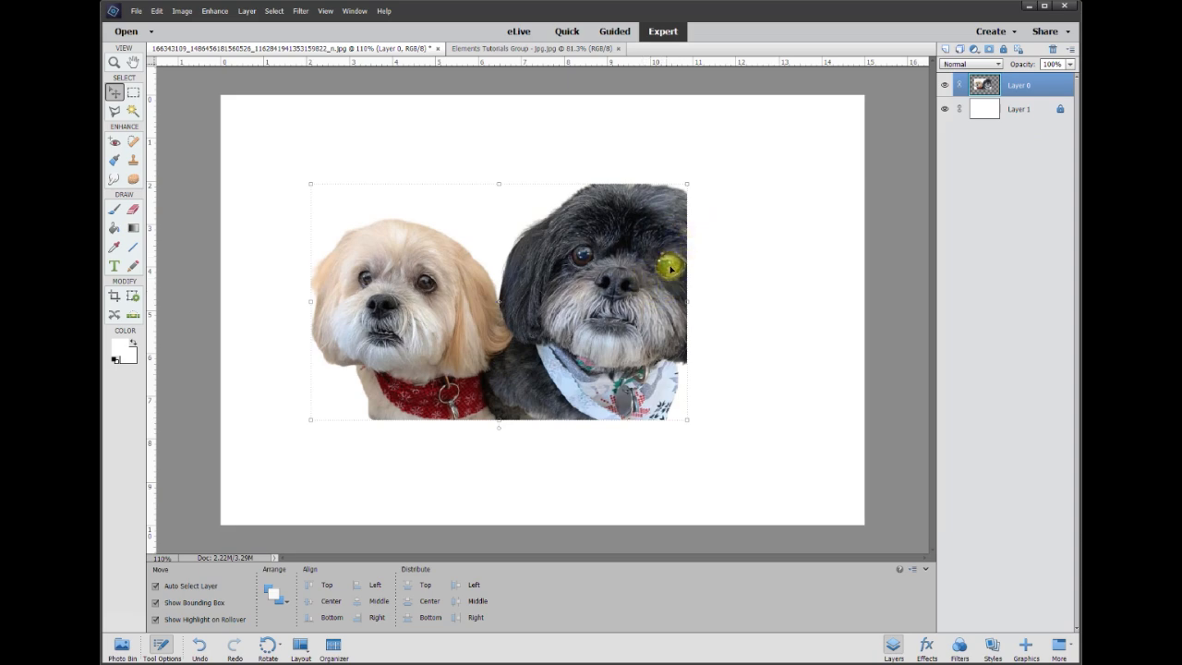
drag(636, 291, 627, 291)
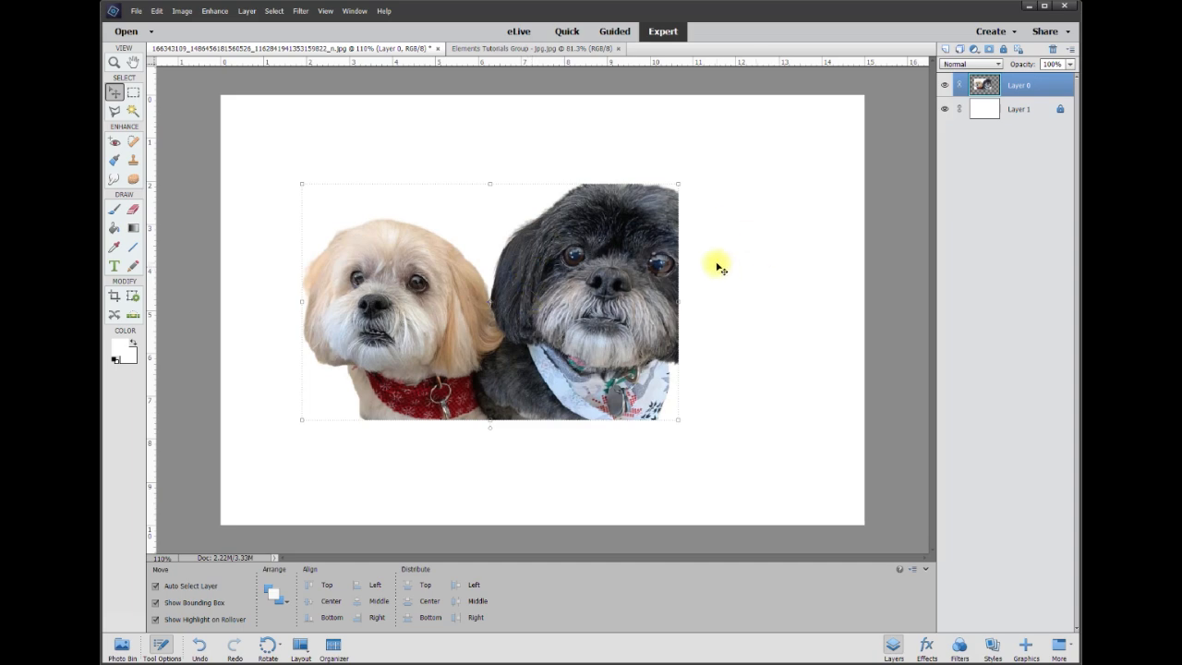
Copy a rectangular selection of the black dog's complete ear side, about 2.4 by 6.3 inches, to a new layer
click(133, 92)
drag(480, 161, 585, 429)
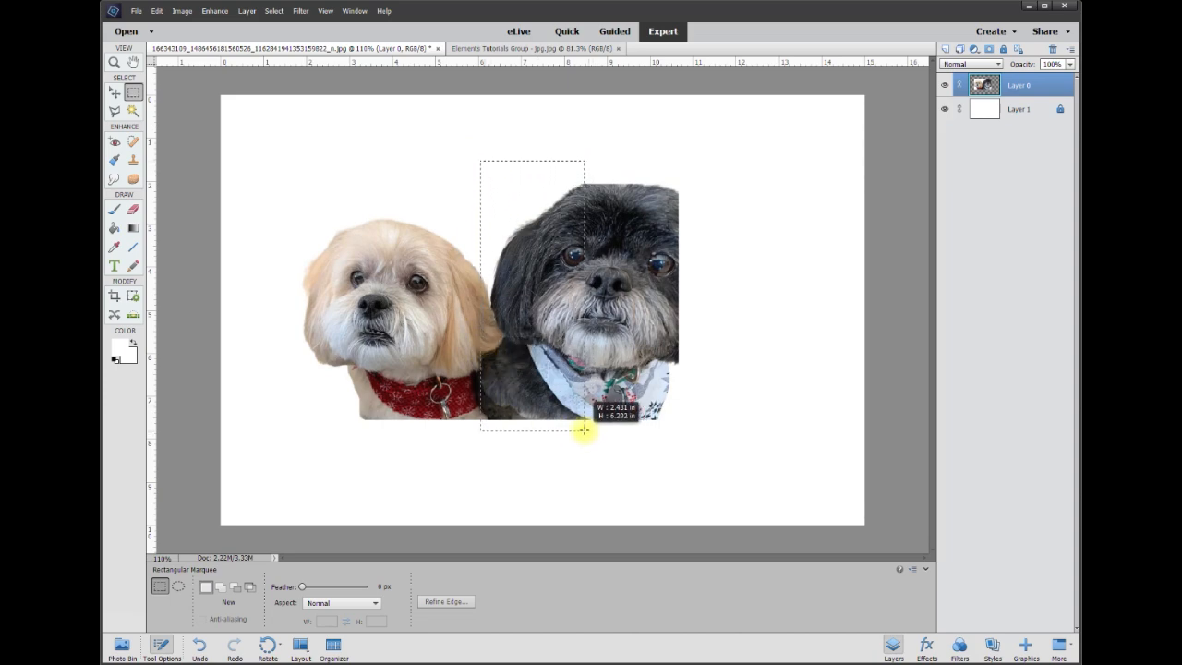
drag(584, 429, 584, 429)
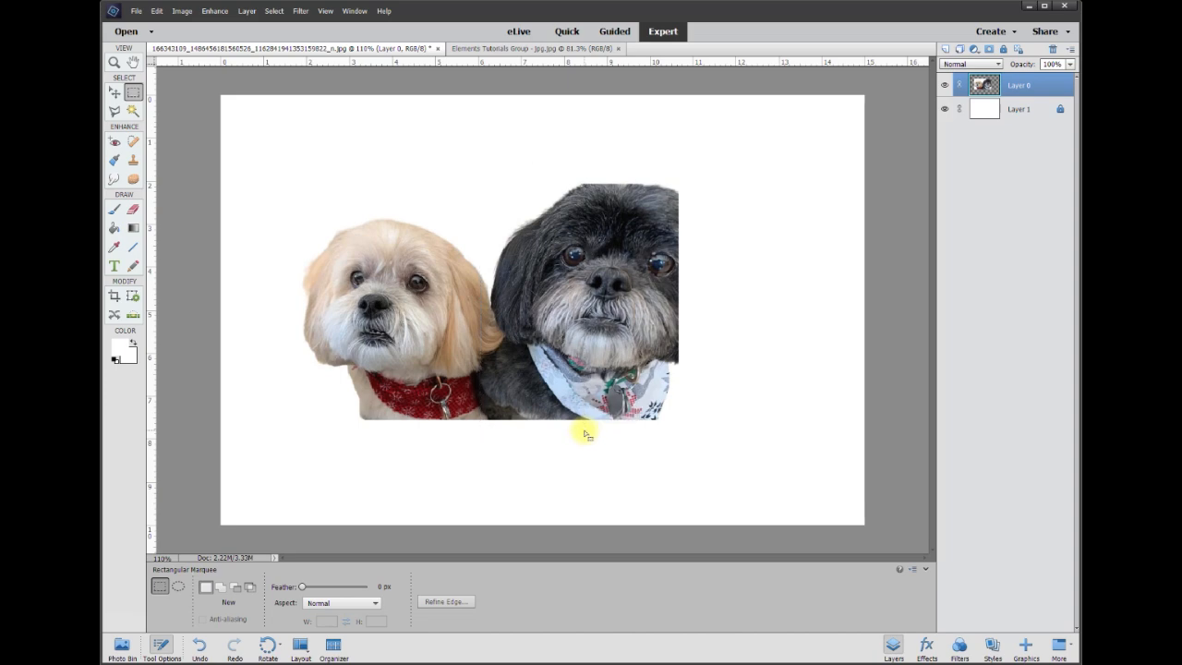
right_click(554, 317)
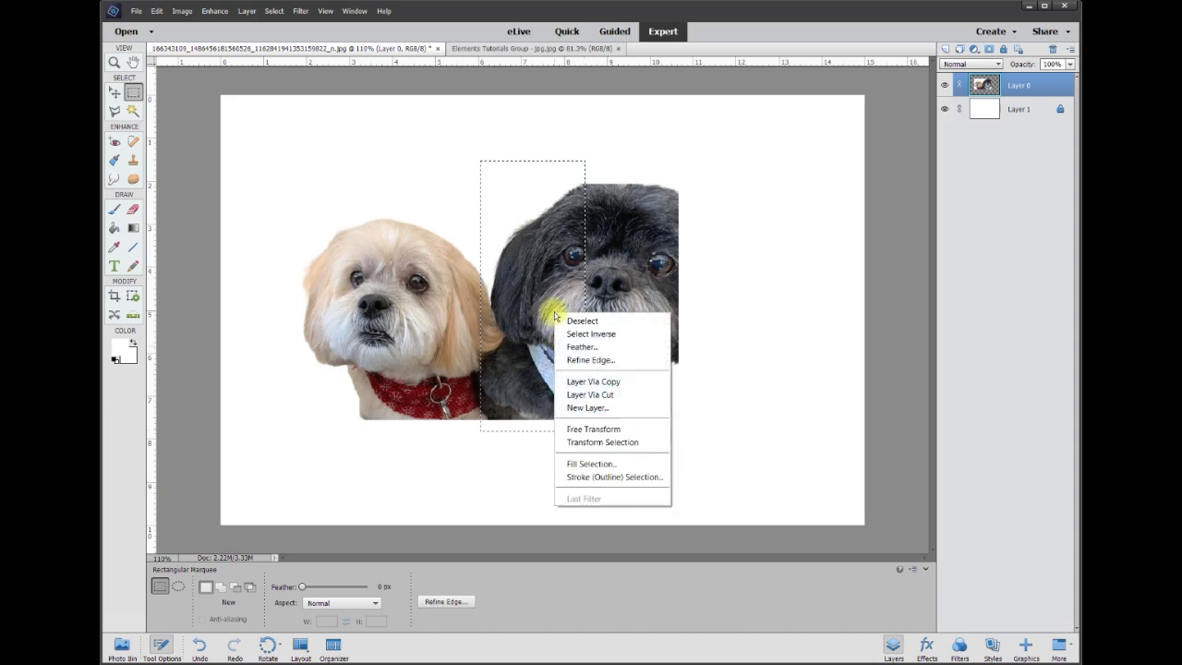
click(593, 382)
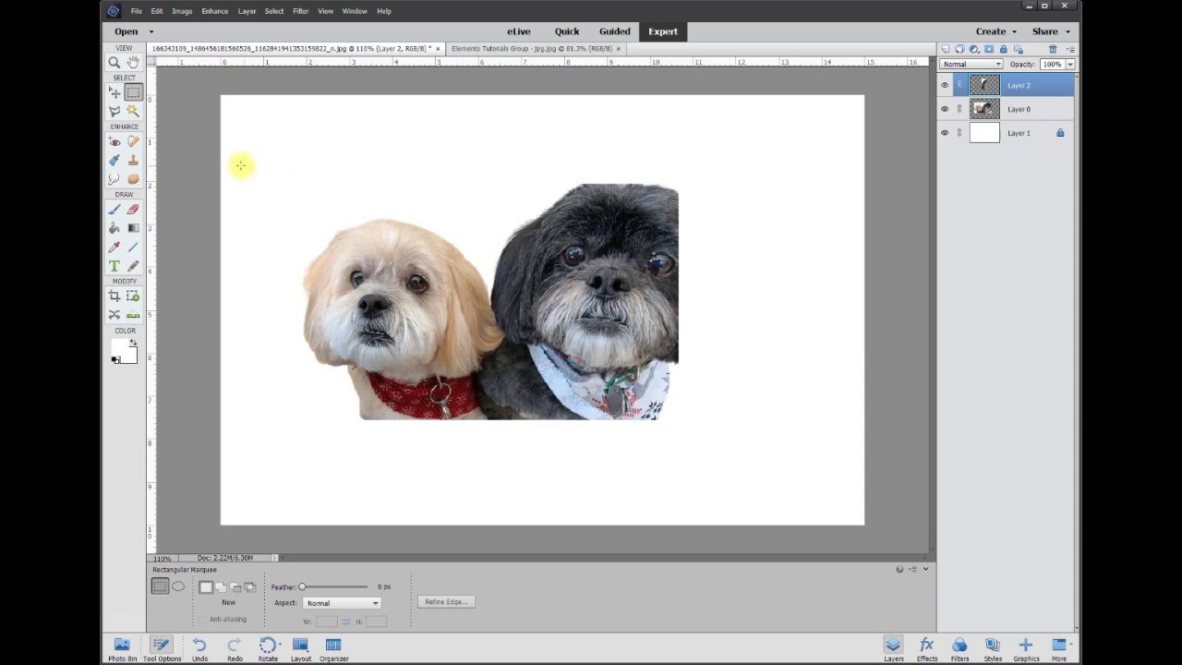
Flip the copied ear piece horizontally and position it over the cut-off side of the black dog's face
click(114, 92)
drag(543, 269, 746, 261)
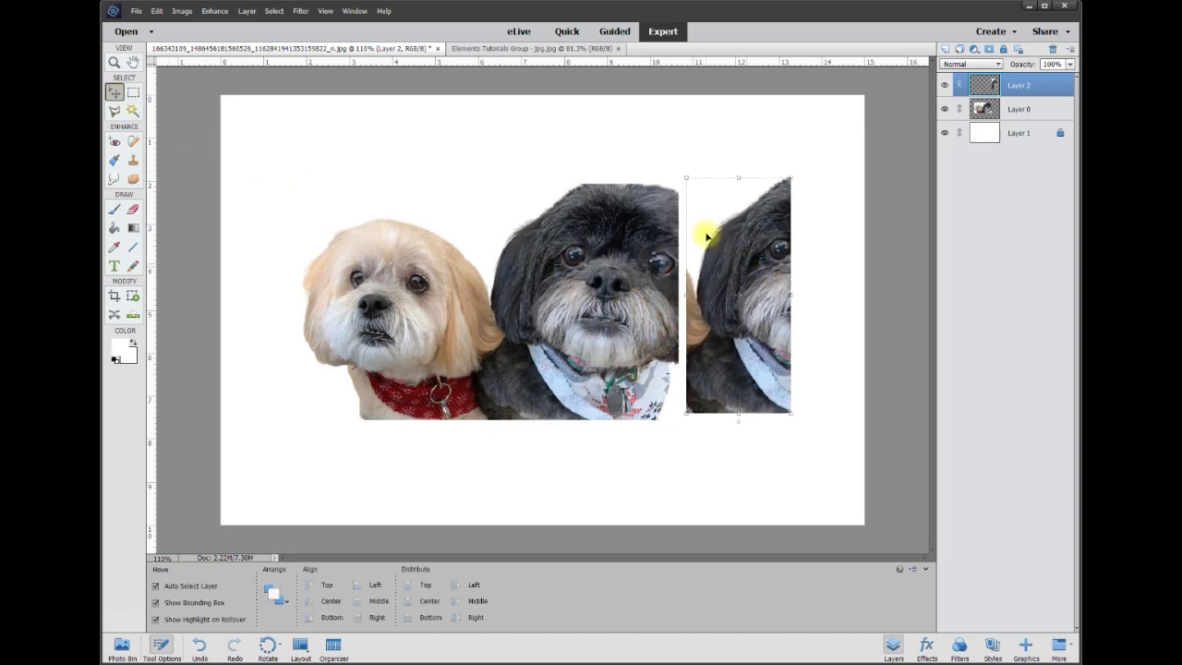
click(177, 12)
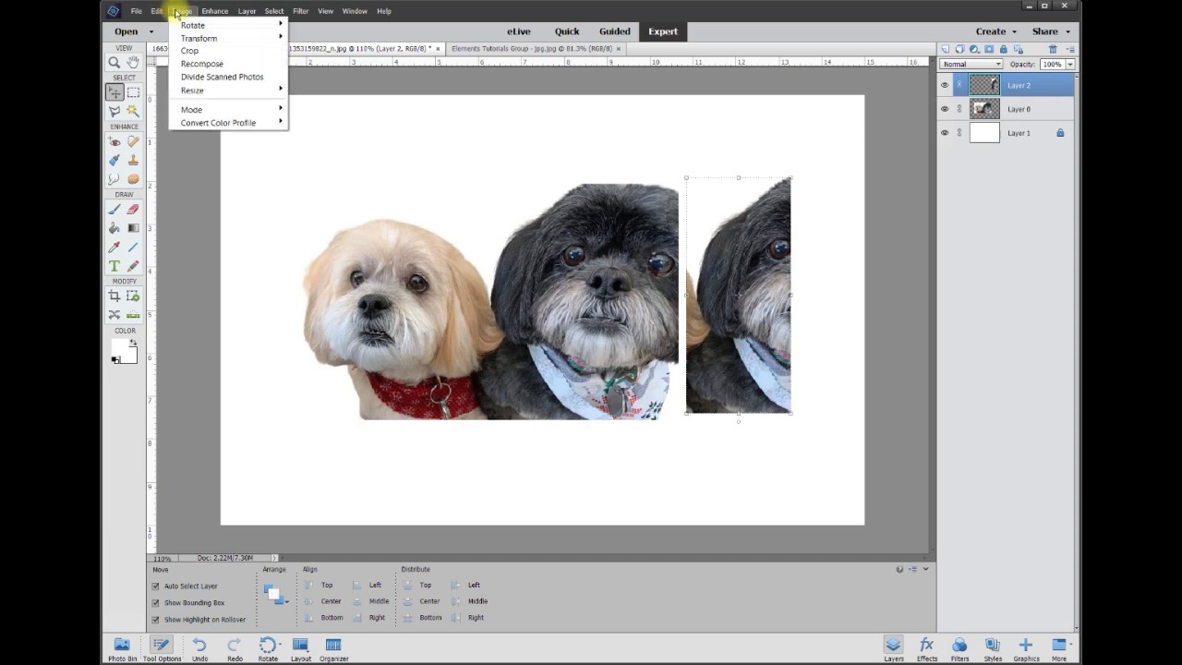
mouse_move(194, 25)
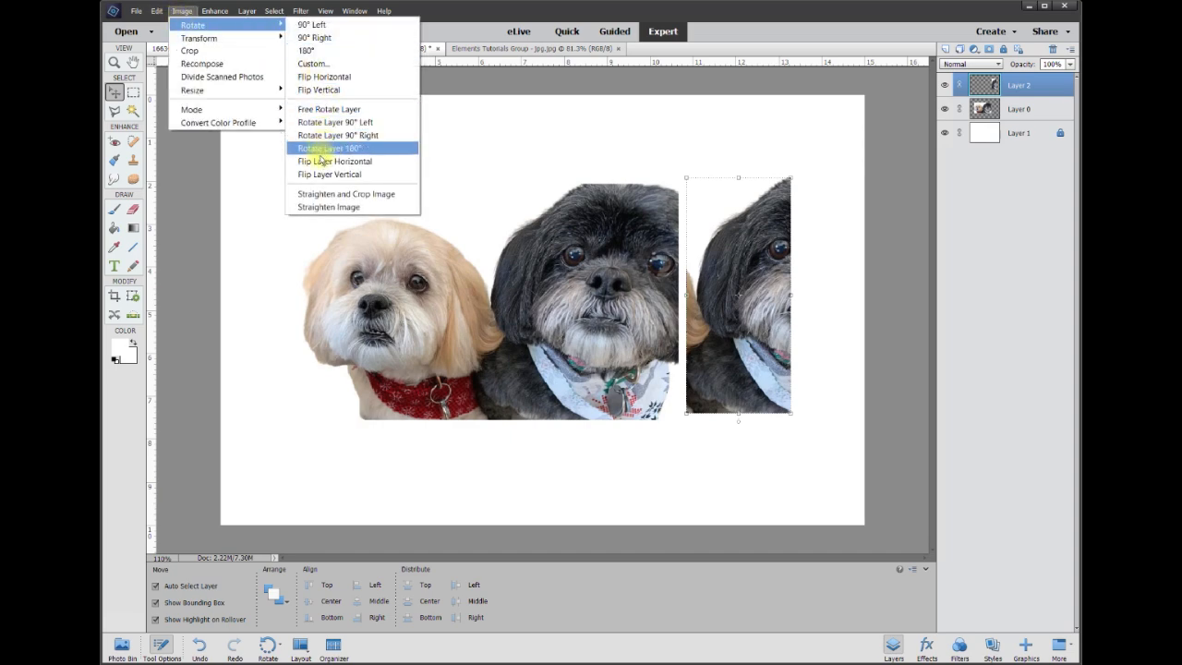
click(334, 164)
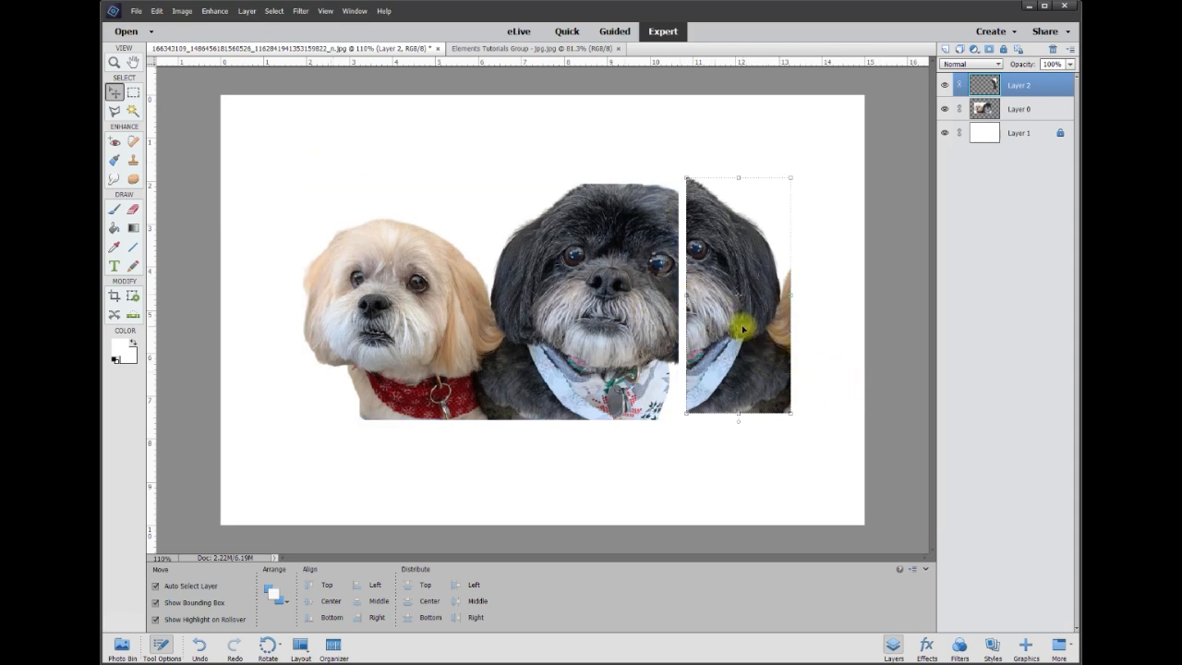
drag(750, 333, 715, 338)
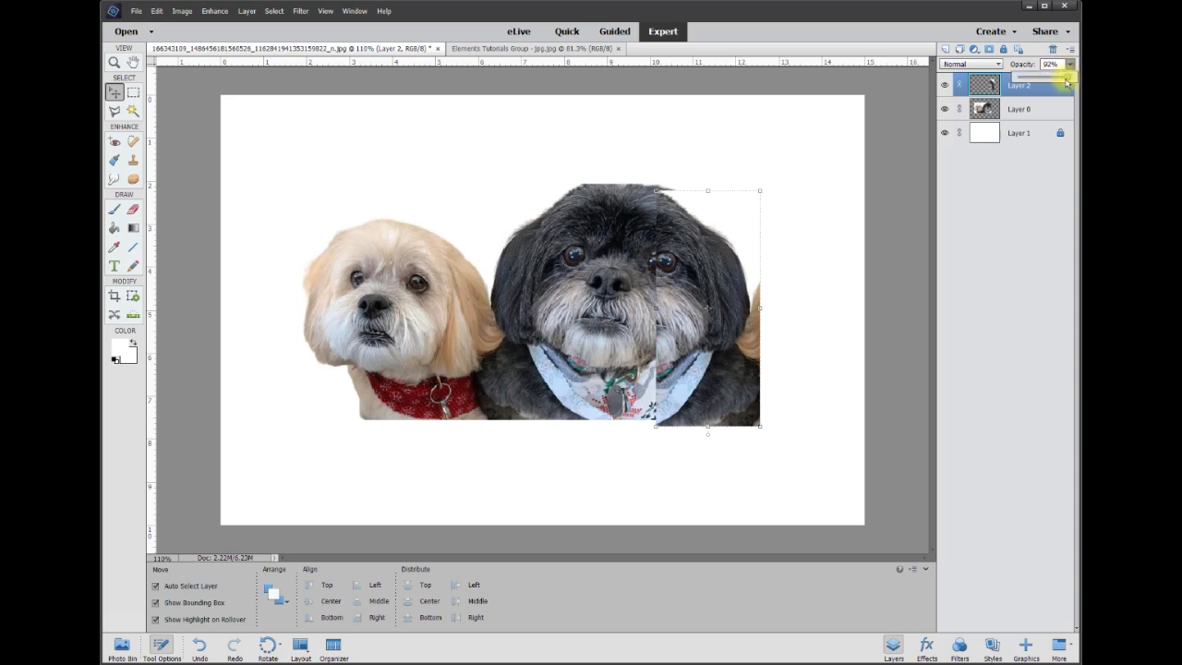
Align the flipped piece with the face at 65% opacity, rotated 9.71° and scaled to 102.53%, and restore 100% opacity
drag(1055, 83, 1052, 84)
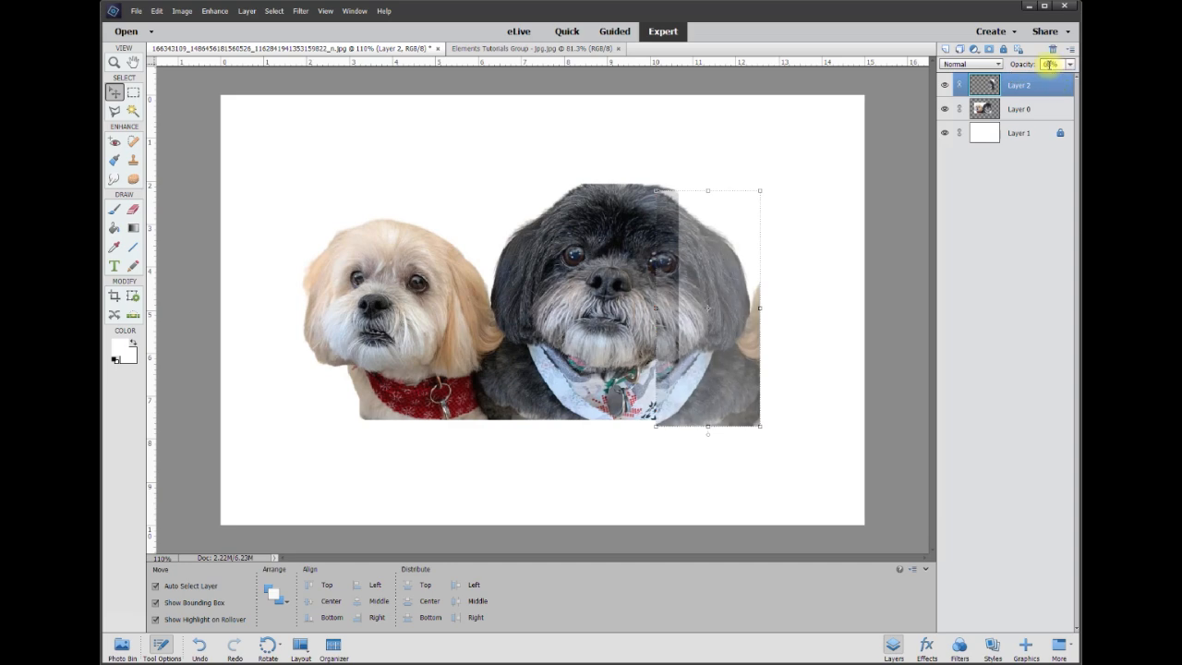
scroll(749, 338, up, 4)
drag(752, 334, 725, 342)
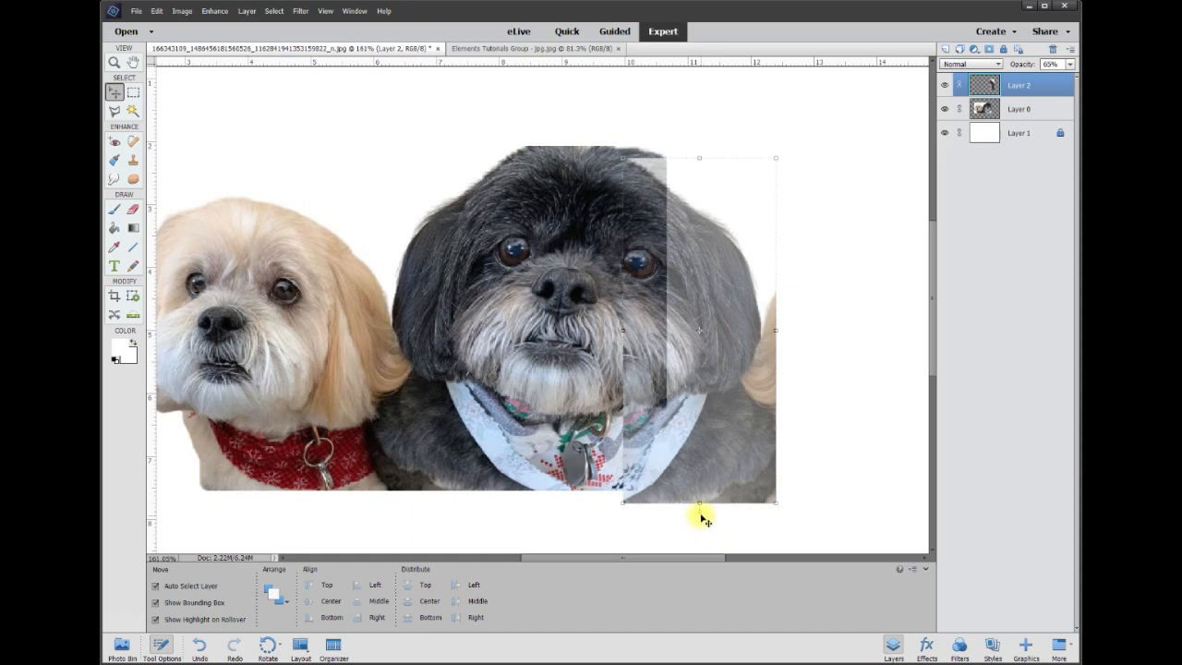
drag(699, 514, 673, 522)
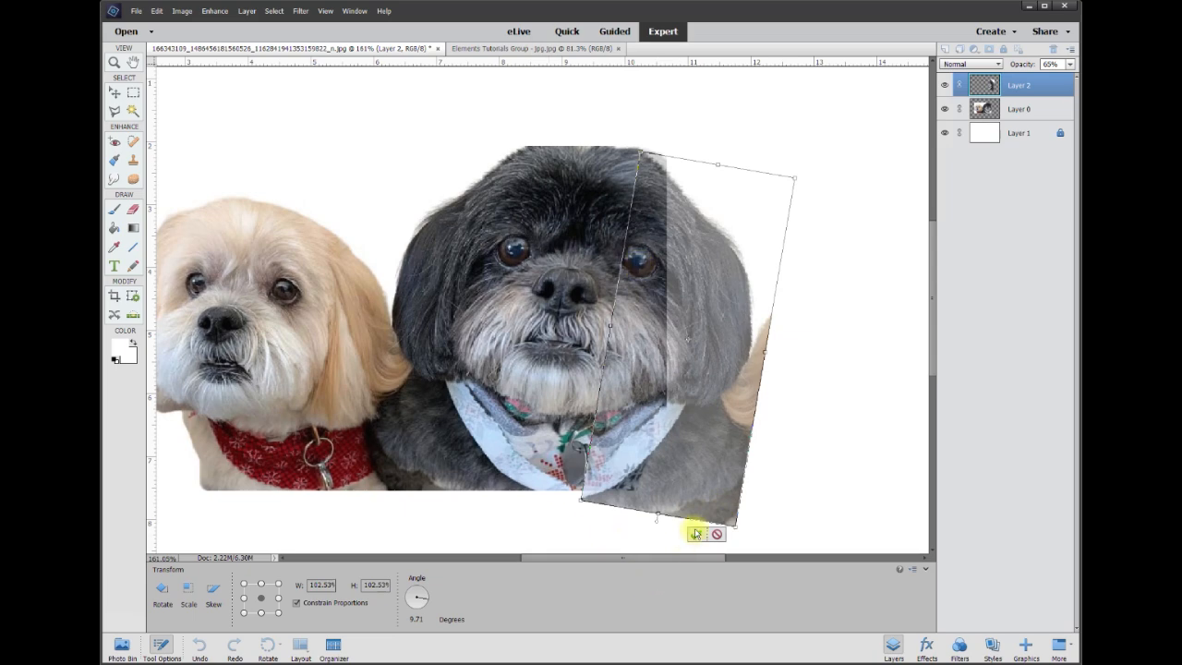
click(694, 534)
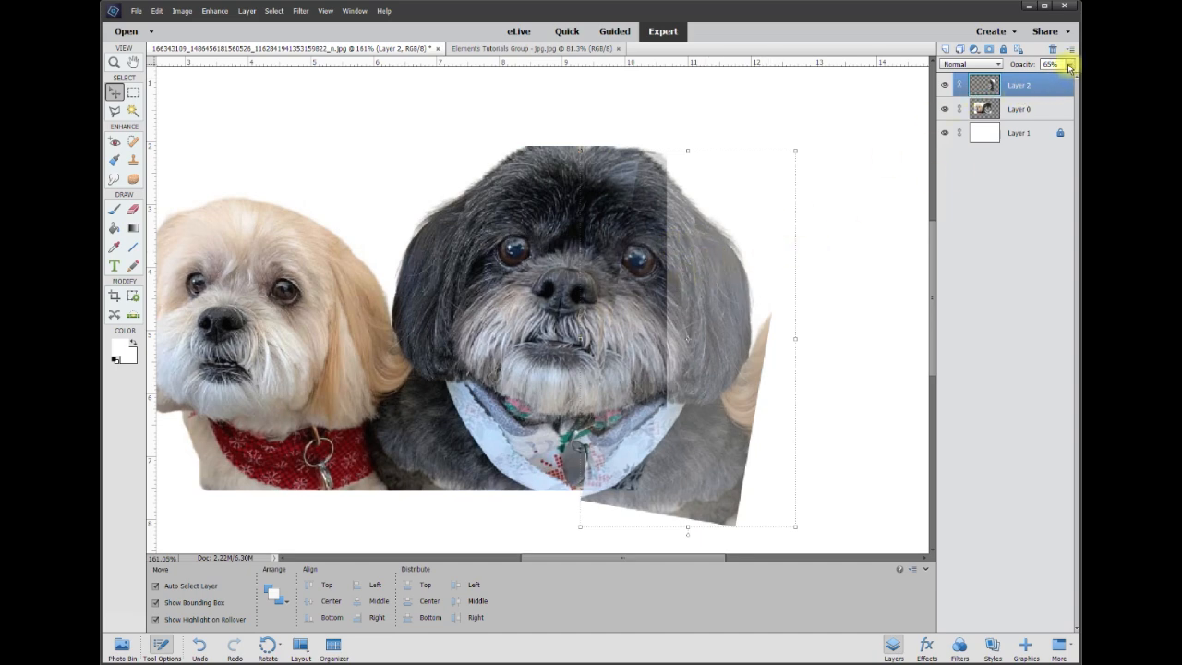
drag(1055, 80, 1076, 82)
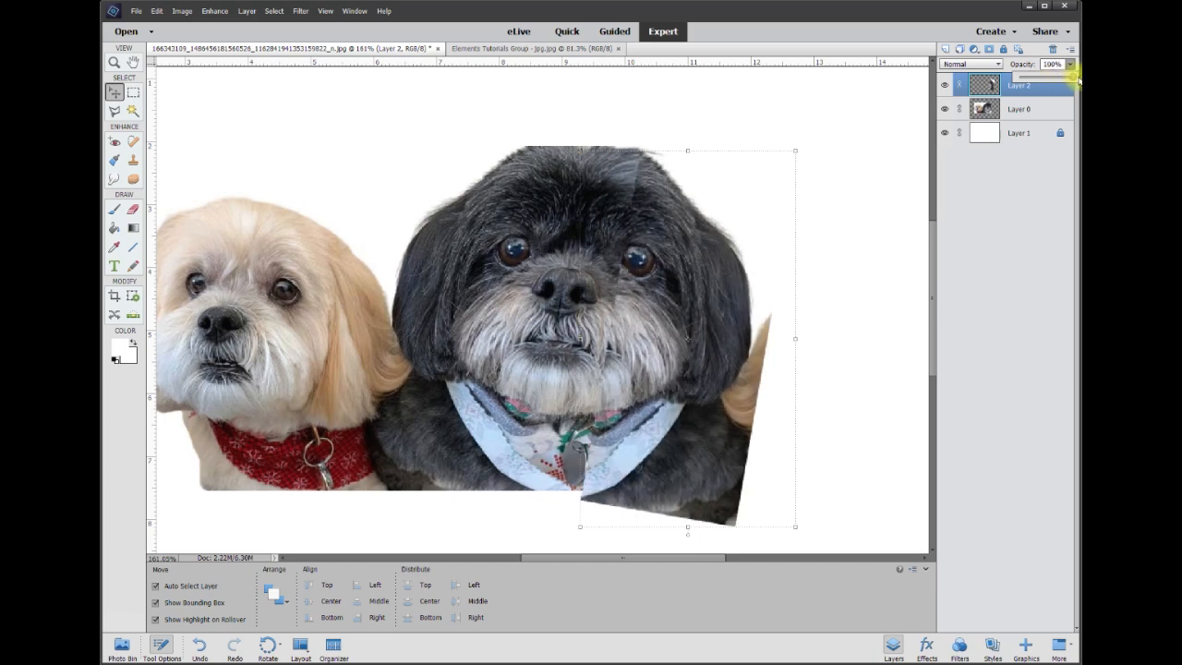
Hide the flipped piece and smudge the photo layer's cut-off fur edge beside the black dog's eye with a 25 px brush
key(e)
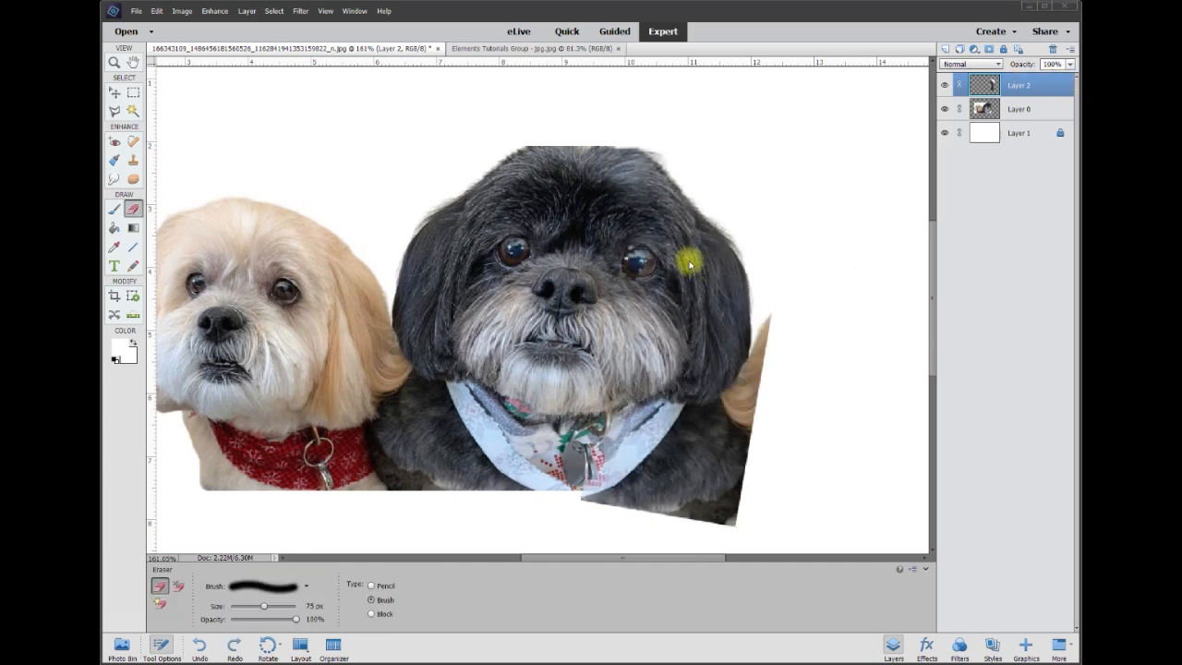
click(944, 85)
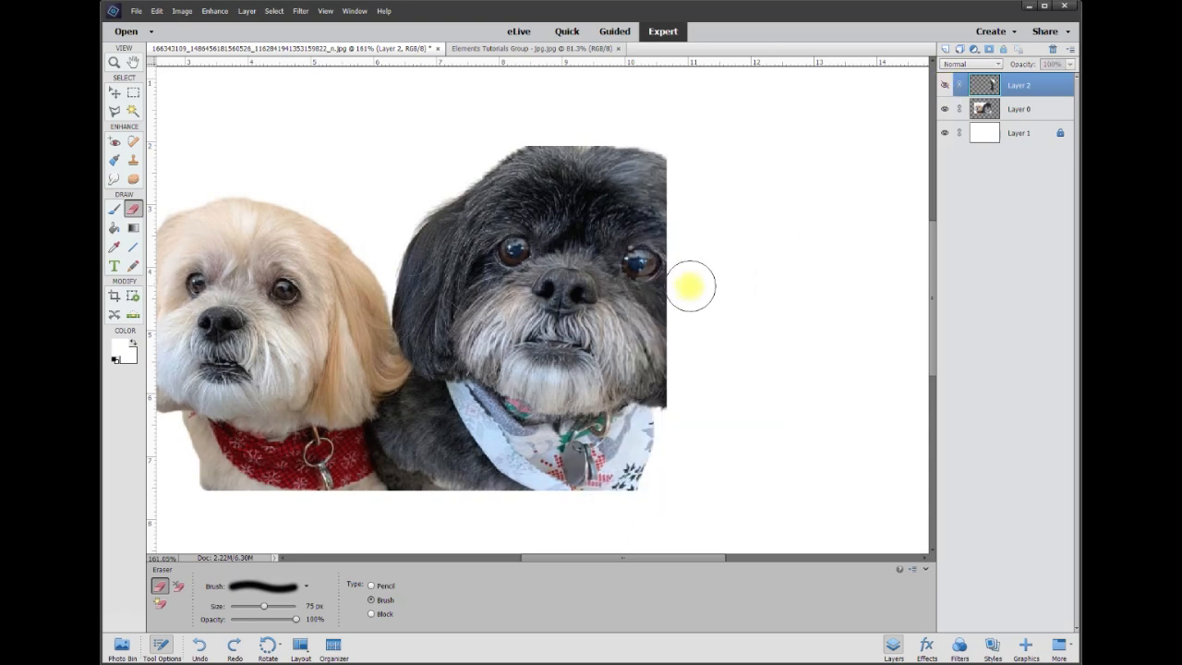
scroll(682, 278, up, 3)
scroll(682, 274, up, 1)
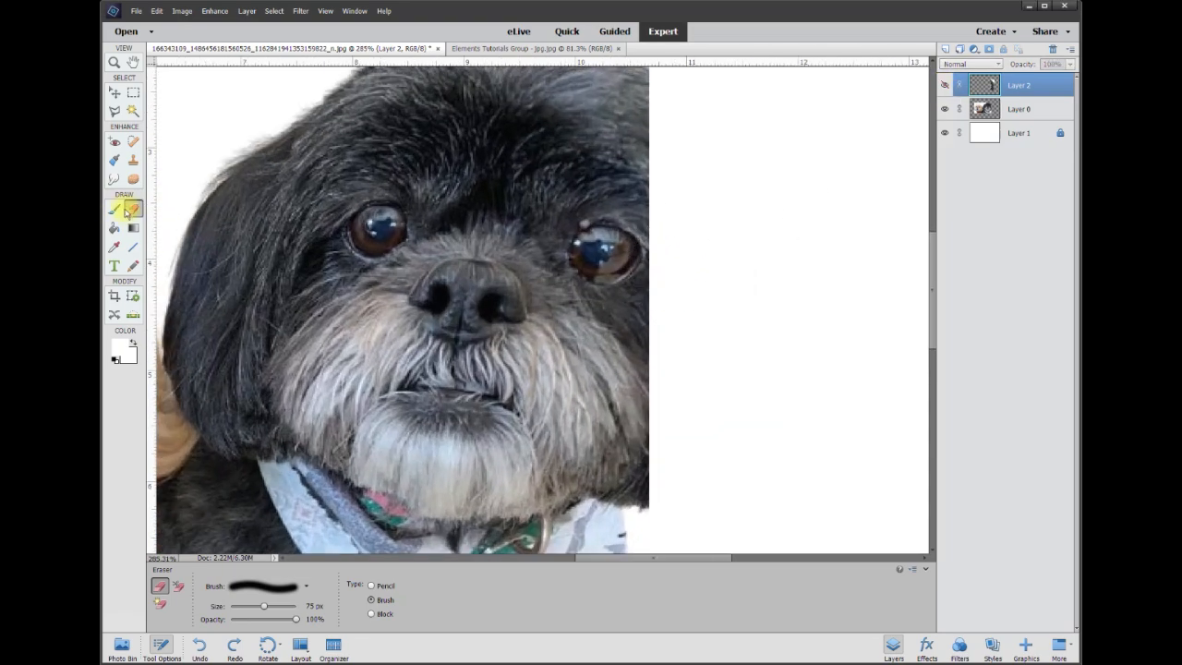
click(114, 179)
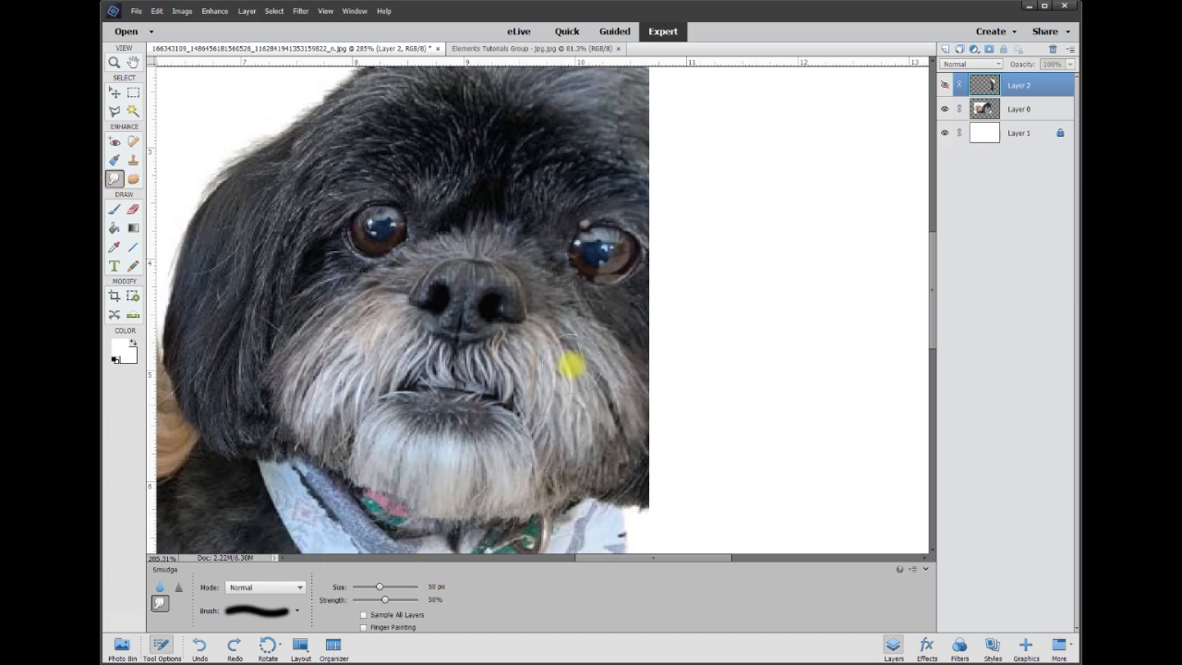
key(bracketleft)
key(bracketleft)
key(bracketleft)
key(bracketleft)
key(bracketleft)
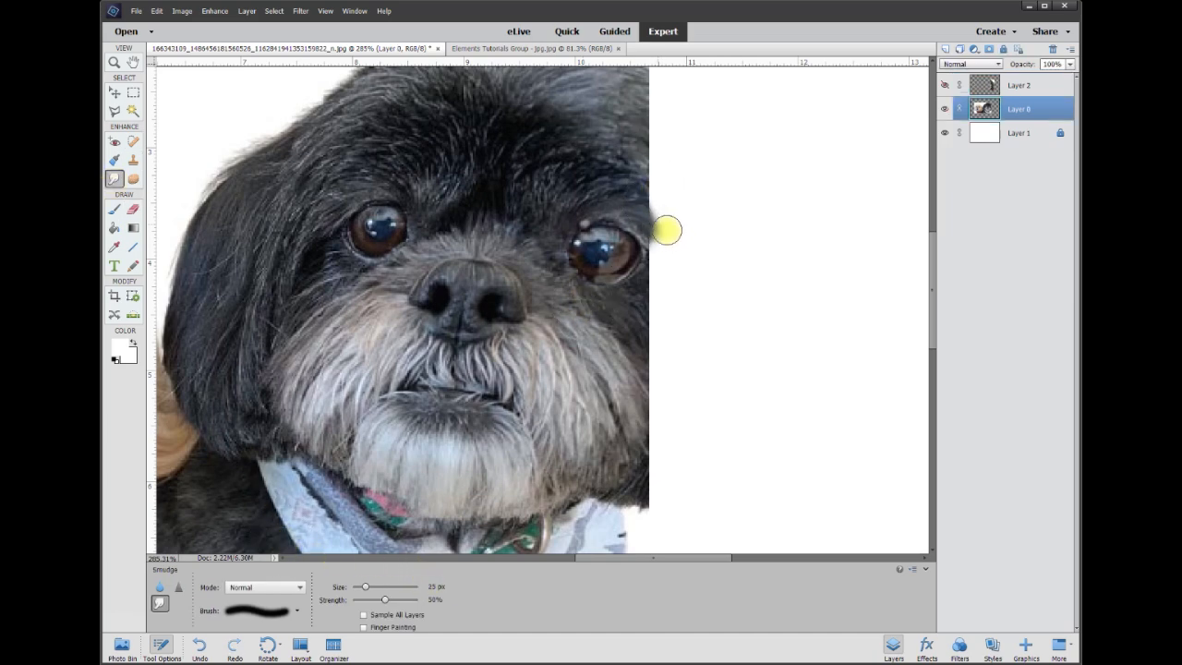
mouse_move(666, 230)
mouse_down()
mouse_move(655, 183)
mouse_move(676, 193)
mouse_move(649, 177)
mouse_move(678, 179)
mouse_move(678, 168)
mouse_move(653, 164)
mouse_move(674, 223)
mouse_move(664, 256)
mouse_up()
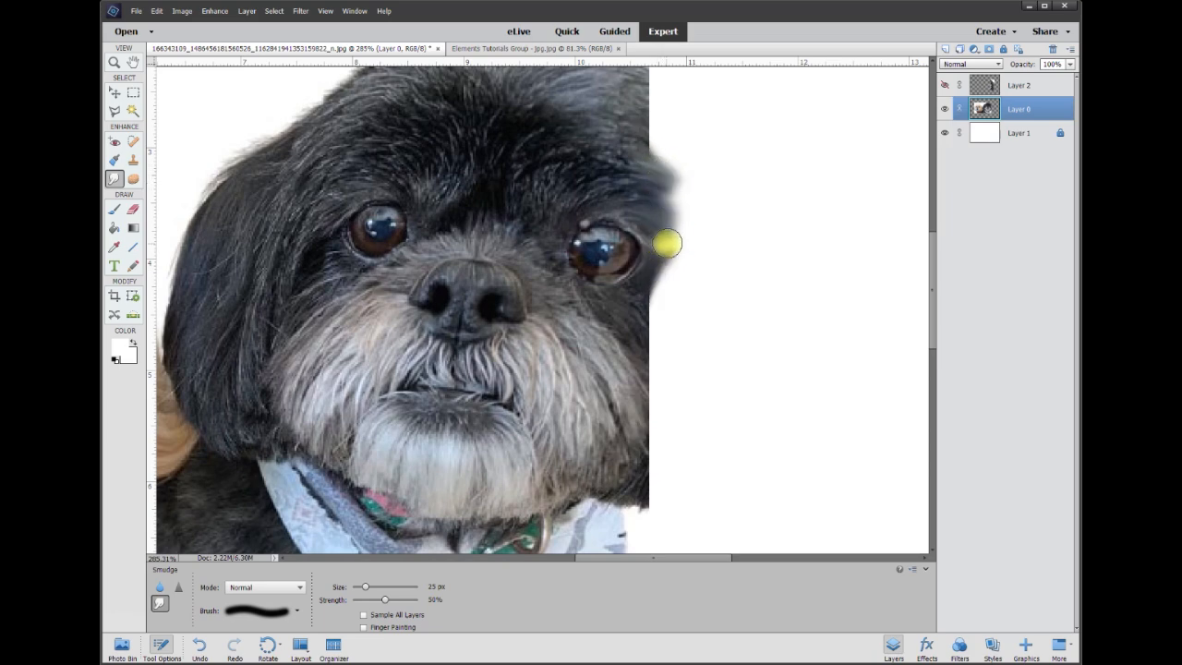
mouse_move(662, 247)
mouse_down()
mouse_move(650, 336)
mouse_move(664, 368)
mouse_move(648, 362)
mouse_move(656, 324)
mouse_move(669, 332)
mouse_move(660, 319)
mouse_move(699, 328)
mouse_move(668, 287)
mouse_move(676, 274)
mouse_move(661, 259)
mouse_move(679, 229)
mouse_move(644, 173)
mouse_move(656, 157)
mouse_move(646, 145)
mouse_move(667, 155)
mouse_move(652, 198)
mouse_up()
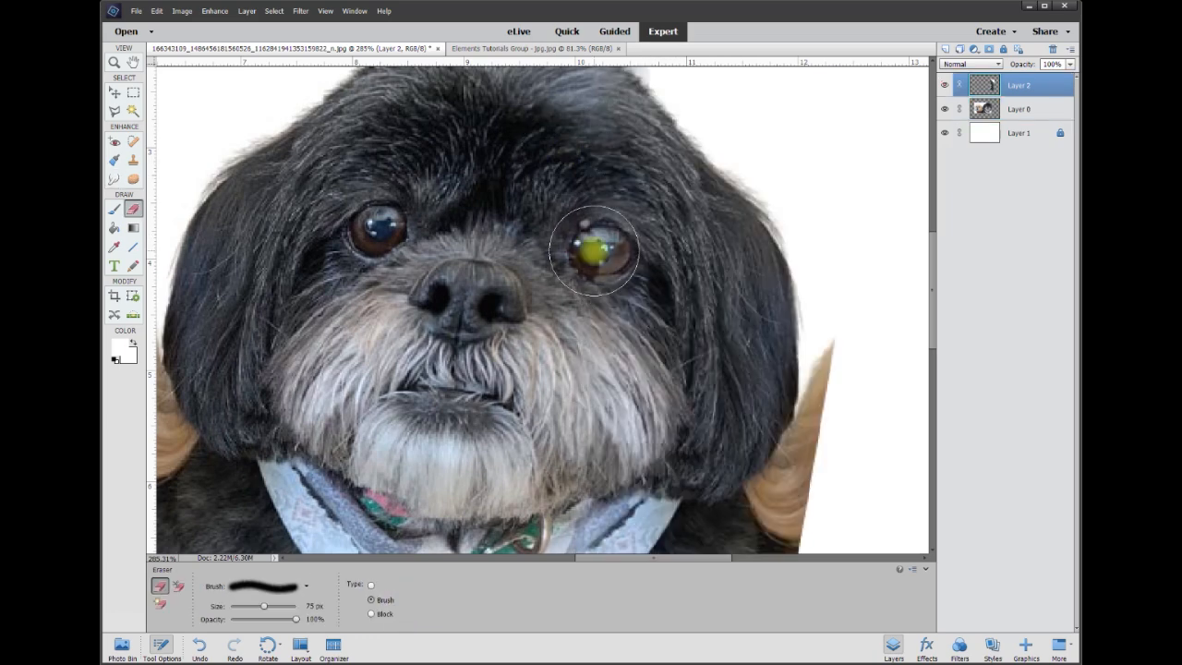
Erase the flipped piece's overlap around the black dog's eye with a 75 px brush and merge it into the photo layer
mouse_move(594, 251)
mouse_down()
mouse_move(615, 191)
mouse_move(569, 191)
mouse_move(493, 280)
mouse_move(622, 404)
mouse_move(696, 436)
mouse_move(609, 229)
mouse_move(652, 360)
mouse_move(640, 297)
mouse_up()
scroll(633, 297, down, 3)
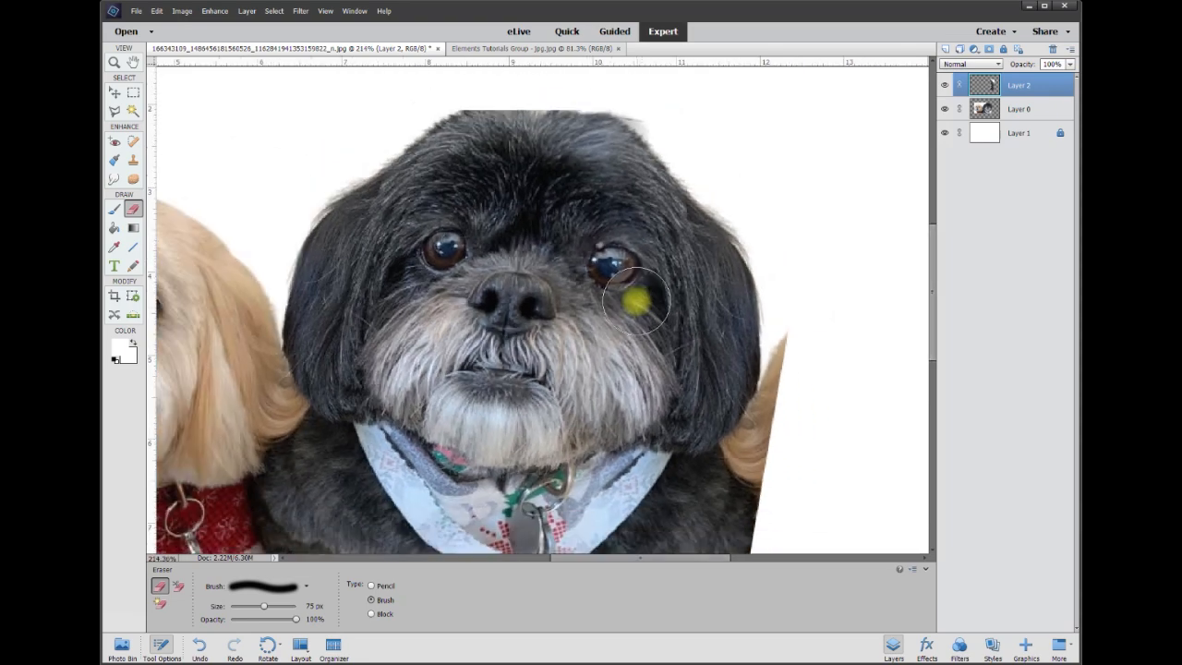
scroll(694, 327, down, 1)
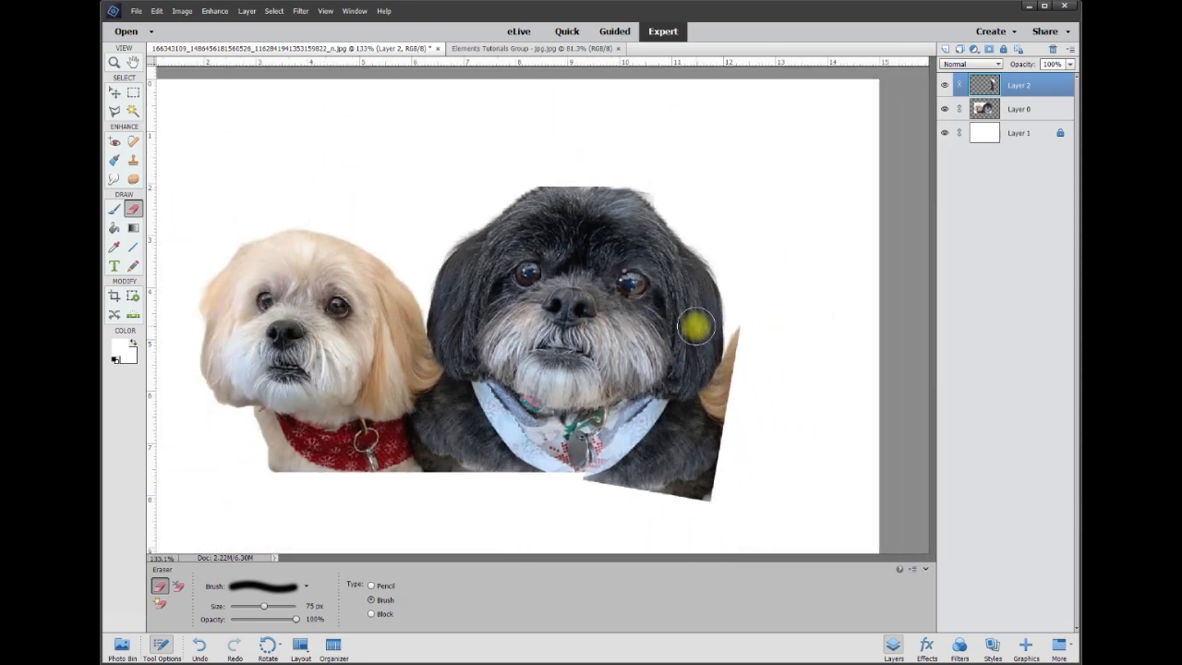
scroll(695, 325, down, 1)
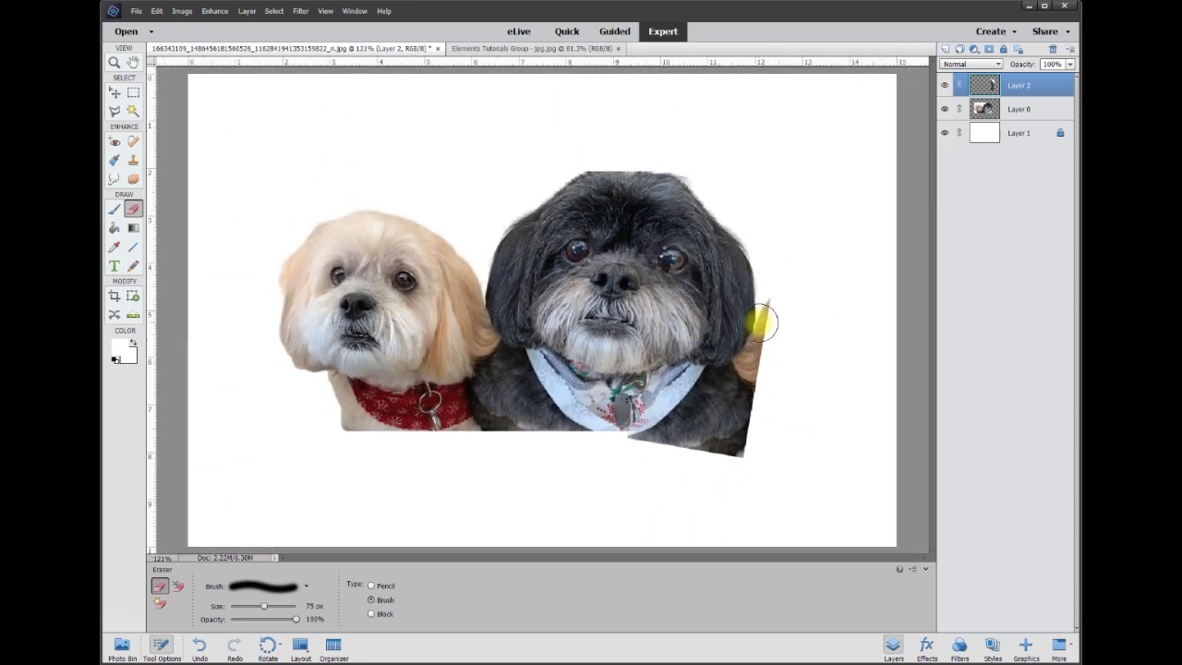
key(ctrl+e)
Lasso the upper part of the black dog's rebuilt ear and copy it to a new layer
key(c)
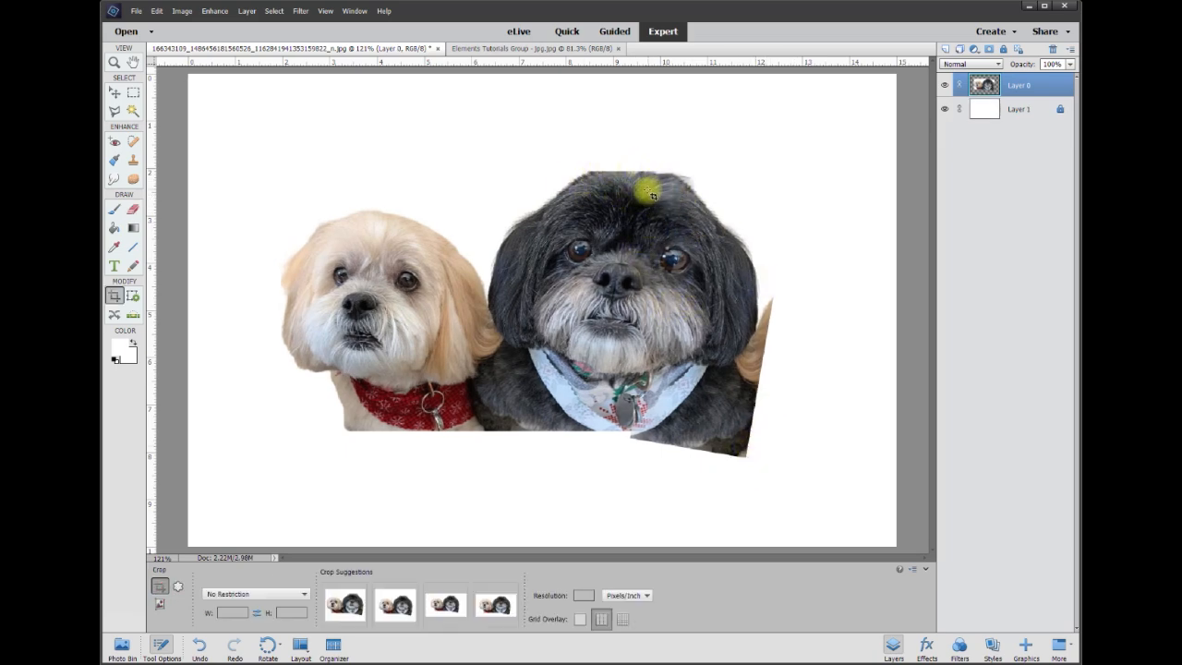
click(115, 111)
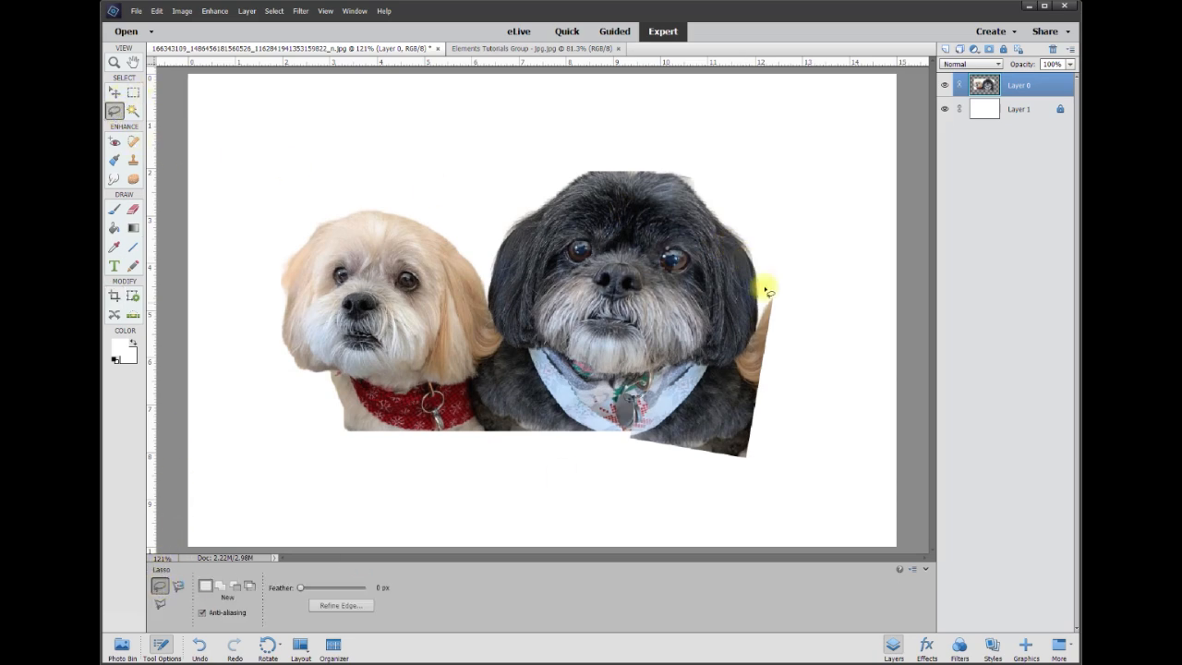
mouse_move(710, 222)
mouse_down()
mouse_move(698, 240)
mouse_move(707, 296)
mouse_move(758, 323)
mouse_up()
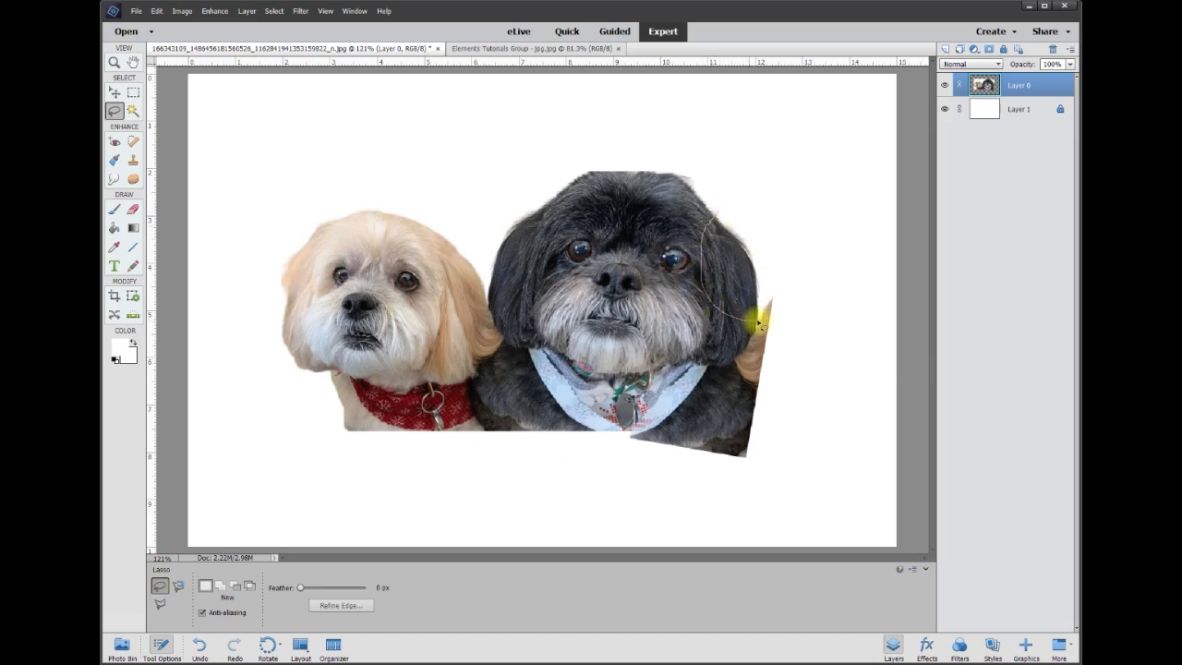
drag(730, 211, 730, 214)
right_click(728, 277)
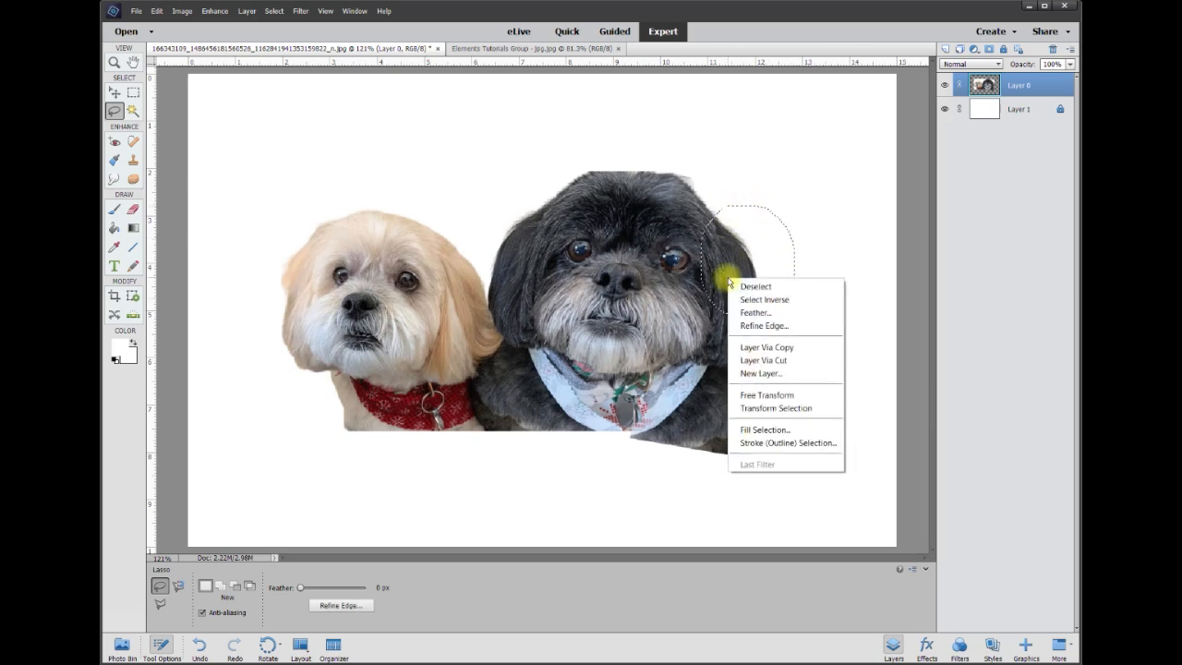
click(782, 348)
Move the copied ear piece over the flat cut-off top of the black dog's head and rotate it to follow the head's curve
click(114, 93)
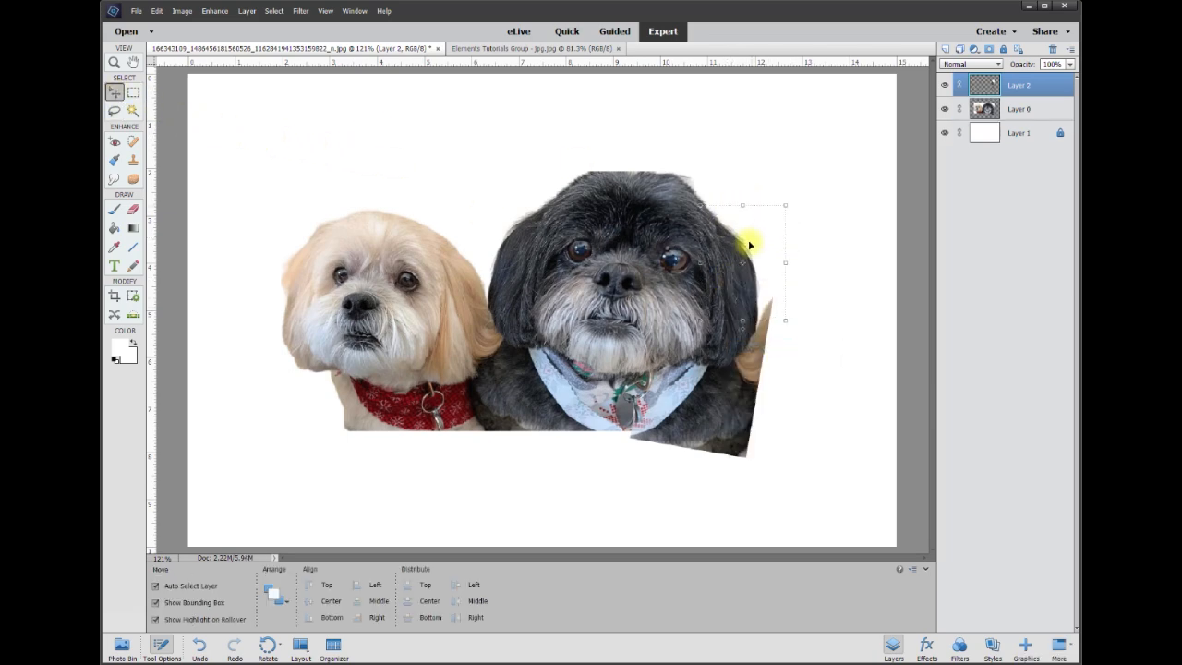
drag(730, 262, 644, 181)
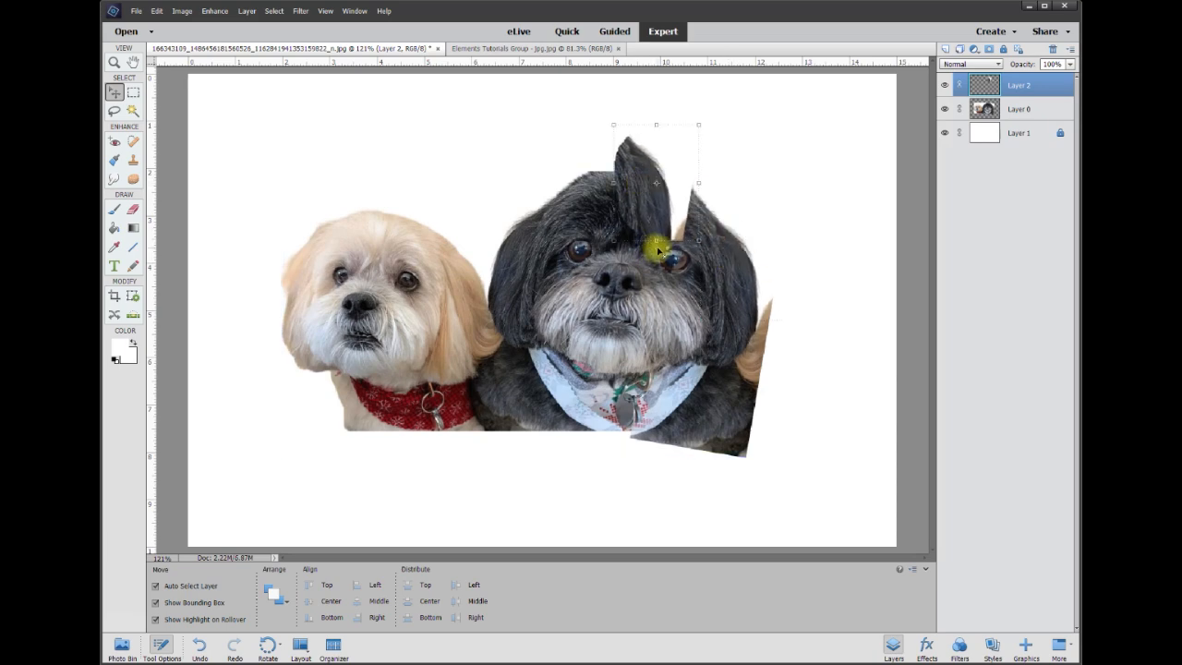
drag(658, 251, 636, 181)
click(640, 259)
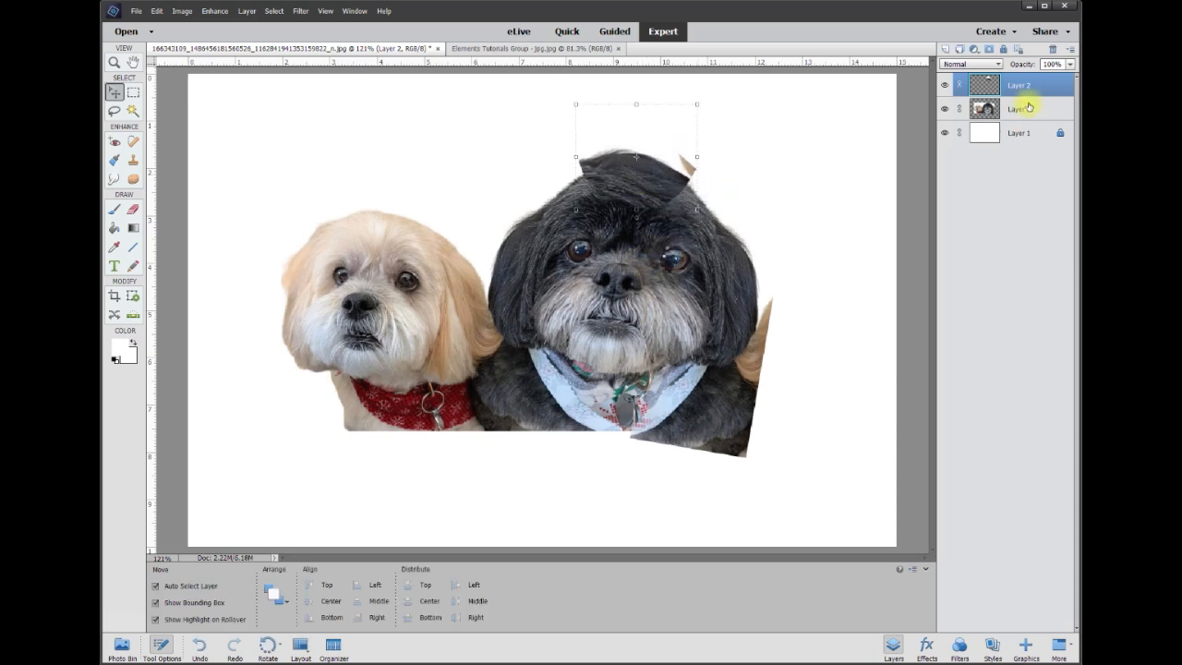
Place the copied piece beneath the photo layer and refine its fit as the top of the black dog's head
drag(1018, 110, 984, 107)
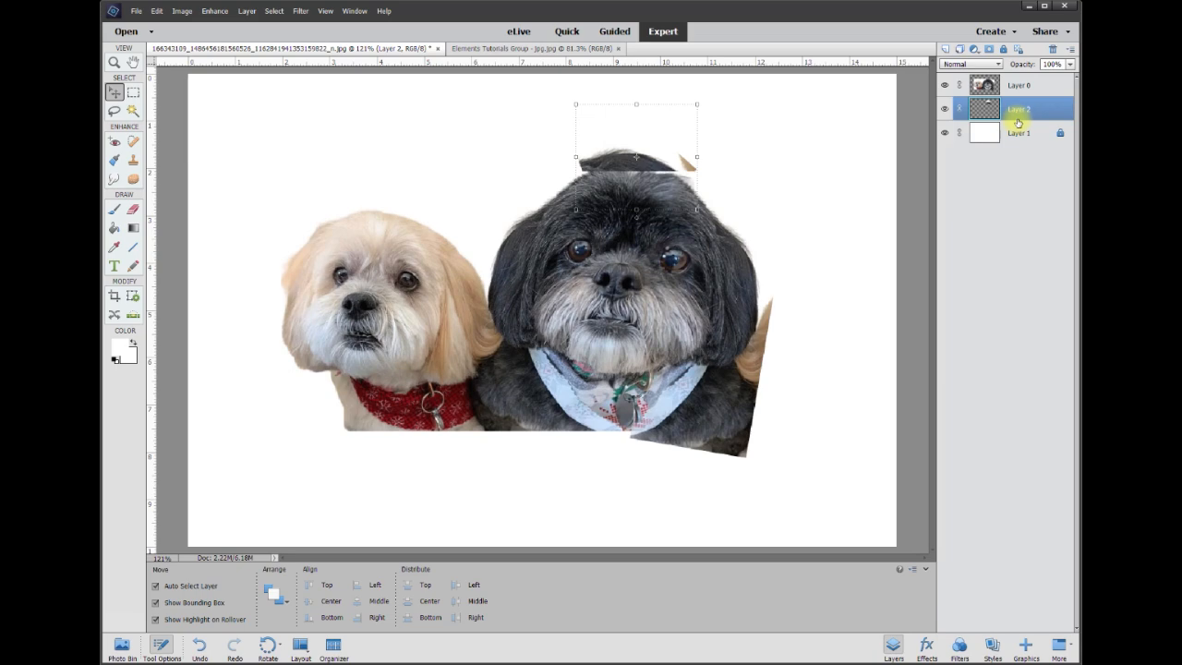
drag(652, 166, 656, 152)
drag(641, 193, 646, 198)
click(591, 207)
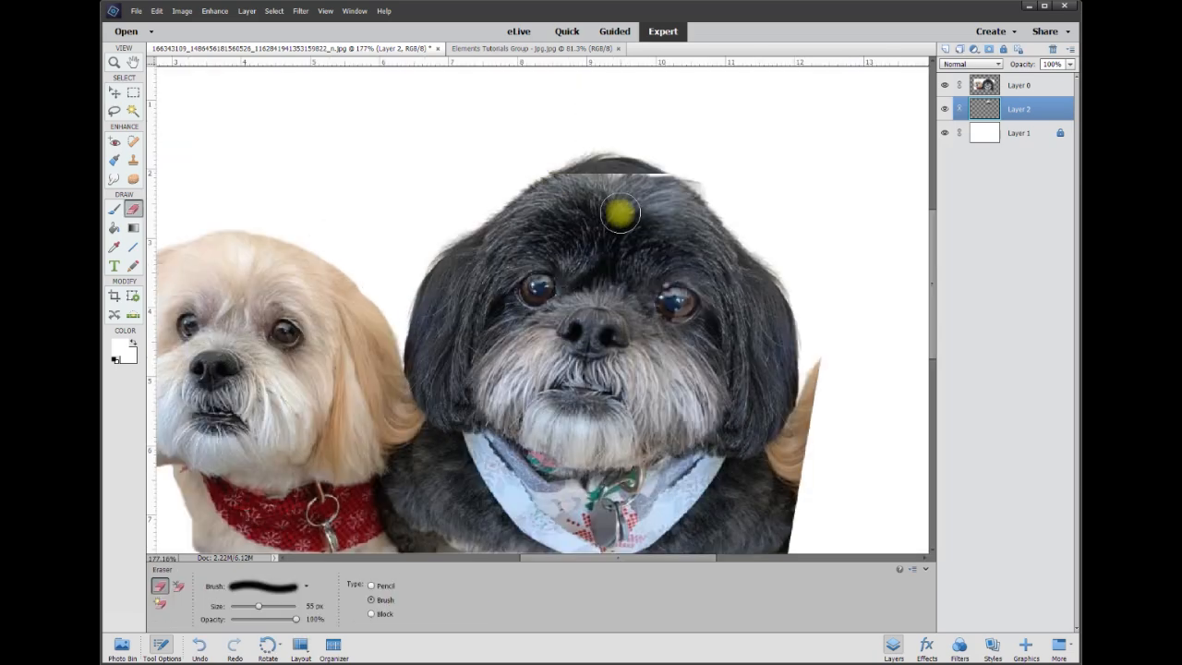
Erase the photo layer's hard straight edge along the top of the black dog's head to blend it with the piece beneath
click(1020, 89)
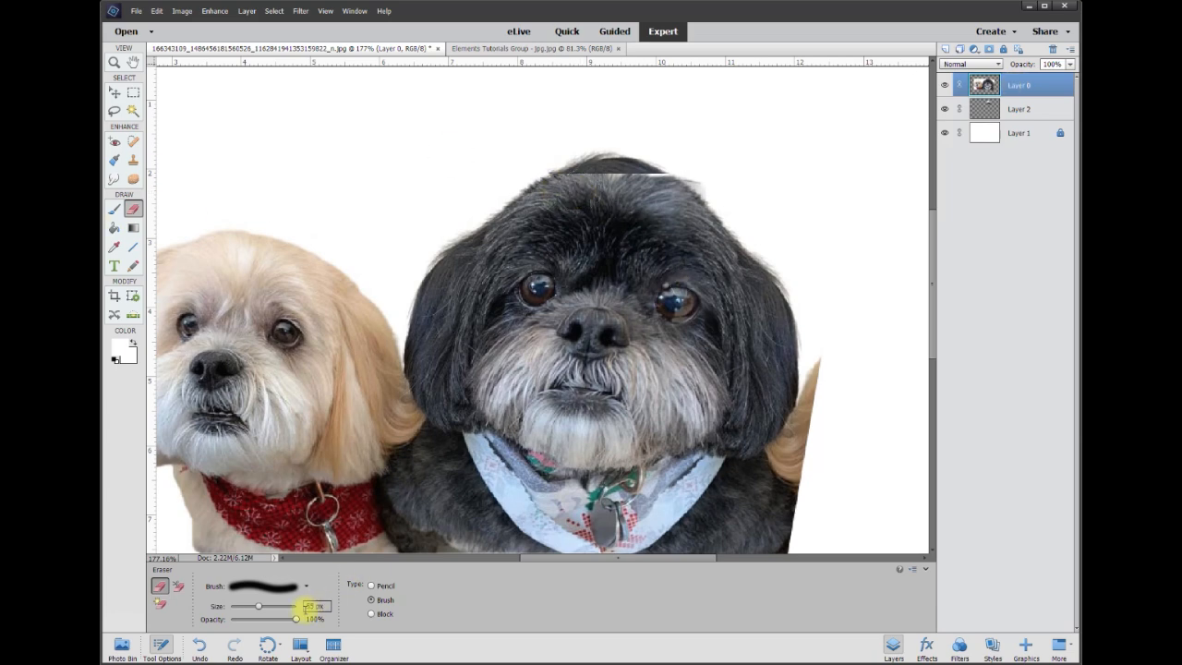
click(315, 605)
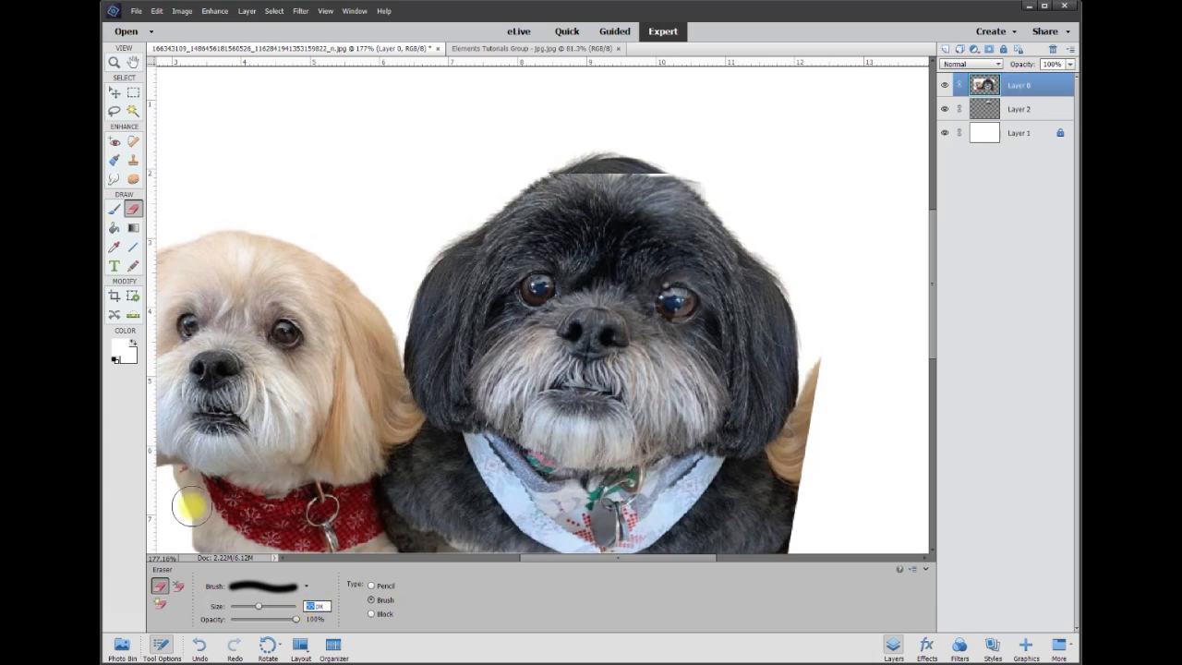
click(547, 171)
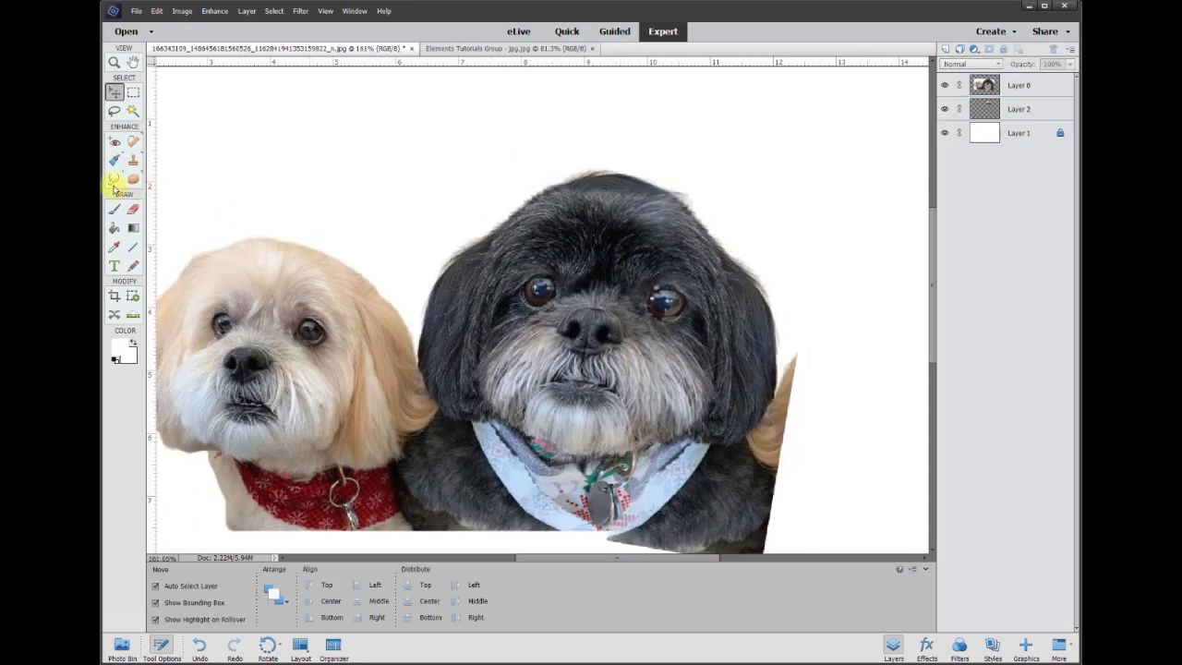
Smudge the photo layer's fur along the top of the black dog's head with a 25 px brush at 50% strength
click(113, 178)
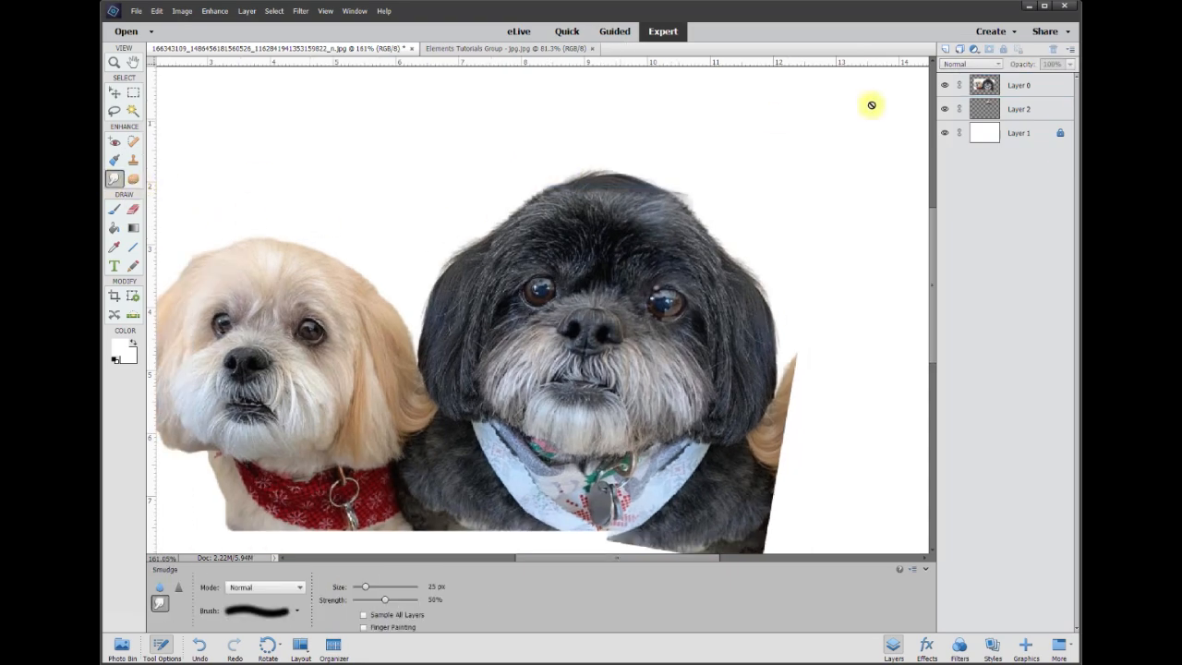
click(1019, 86)
scroll(609, 203, up, 3)
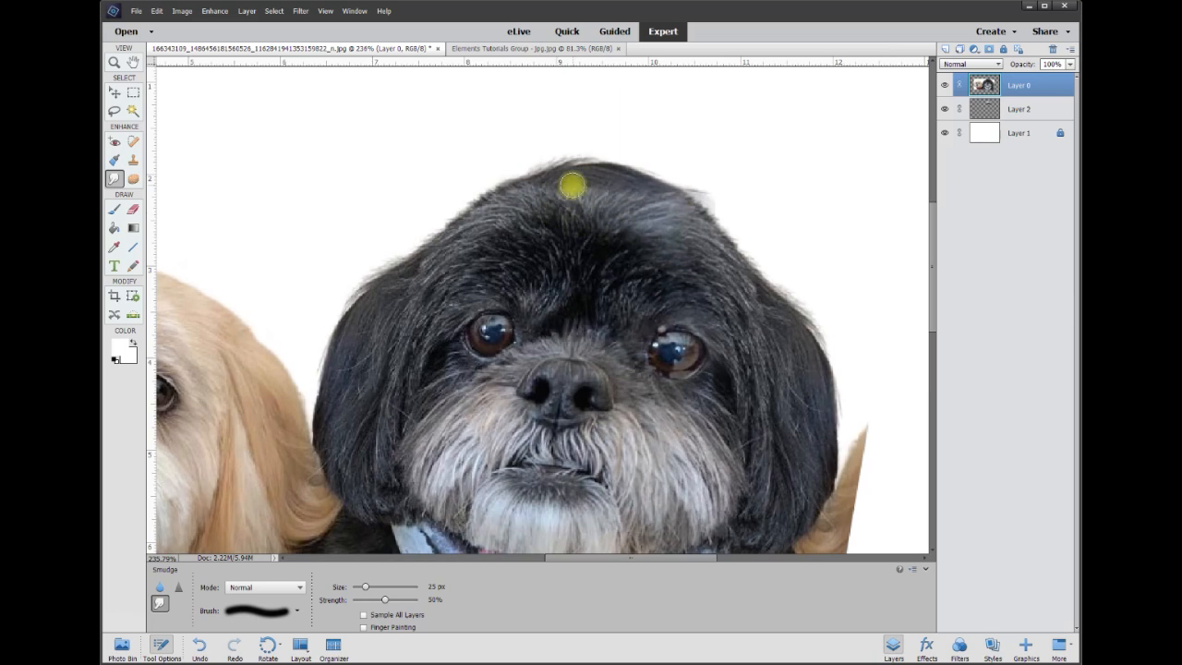
mouse_move(571, 182)
mouse_down()
mouse_move(657, 190)
mouse_move(537, 179)
mouse_move(628, 181)
mouse_up()
scroll(629, 181, down, 5)
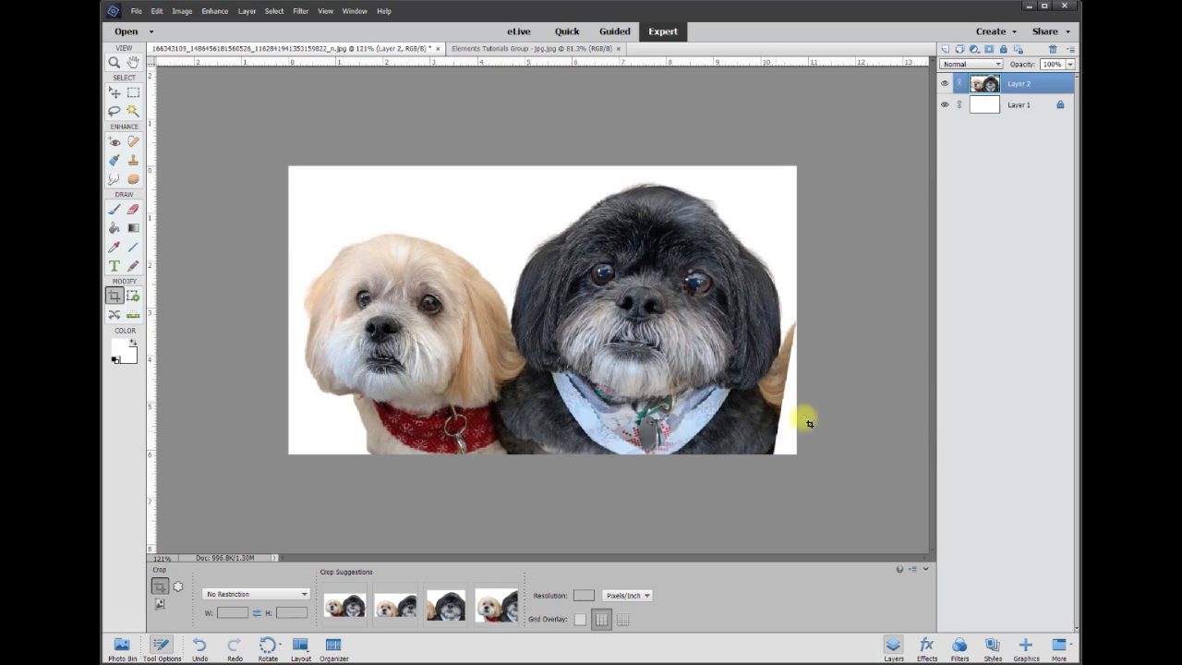
Erase the tan fur along the outer edge of the black dog's rebuilt ear and shoulder with a 15 px brush
scroll(788, 407, up, 2)
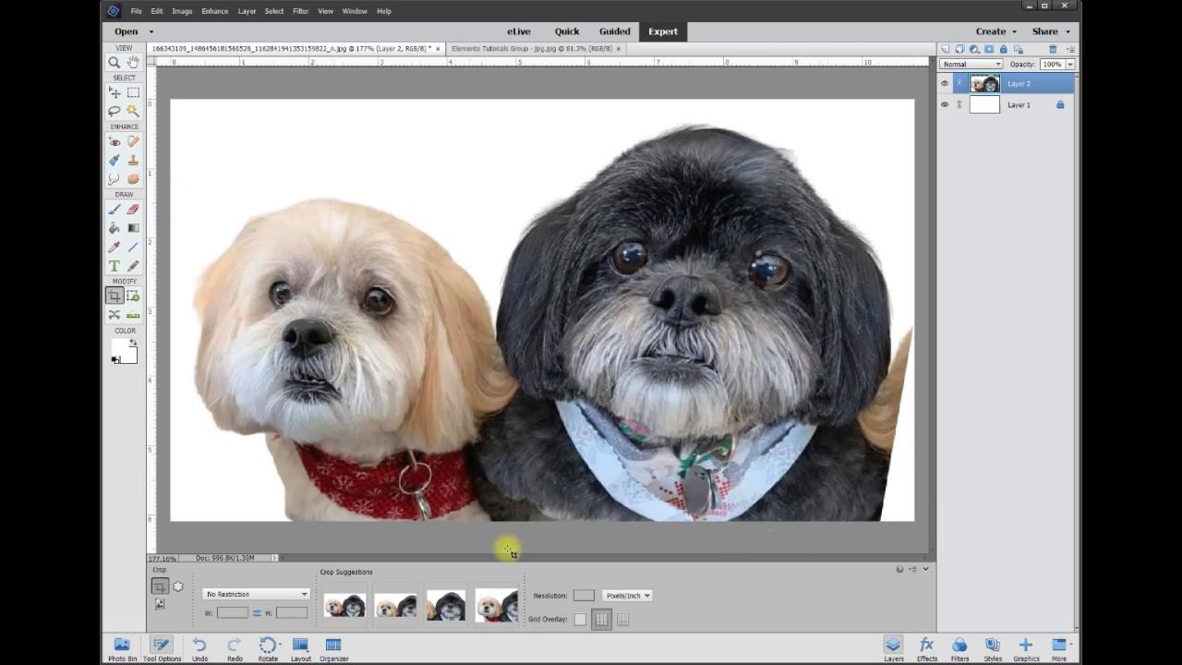
scroll(505, 490, up, 2)
drag(646, 559, 738, 558)
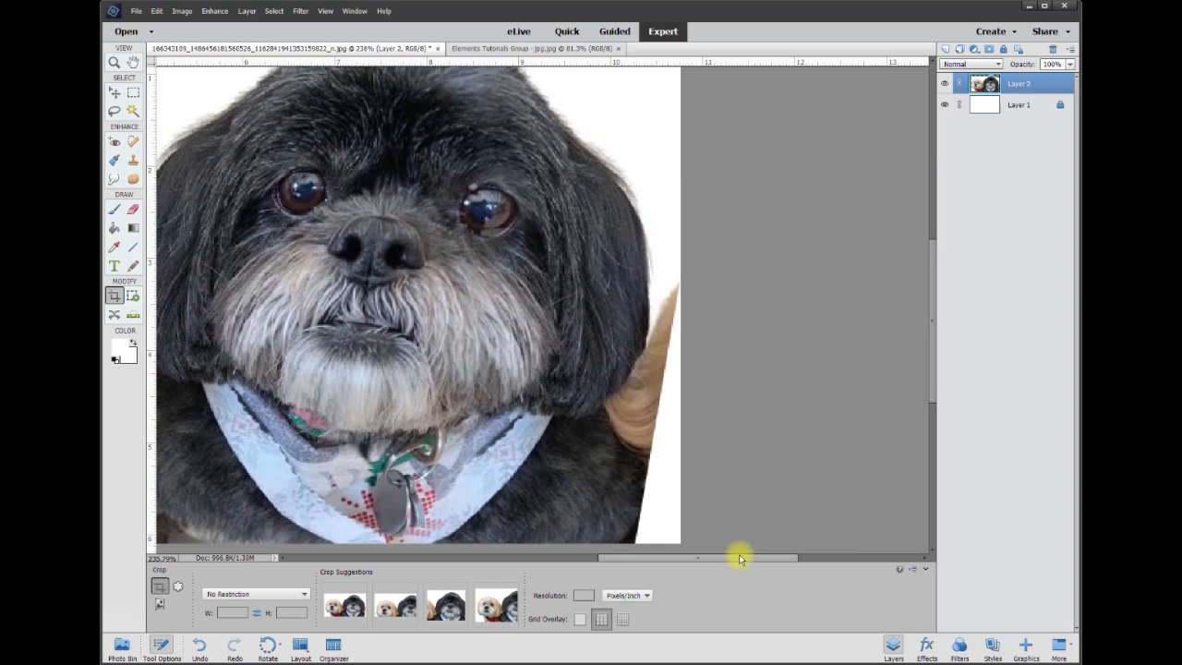
click(131, 211)
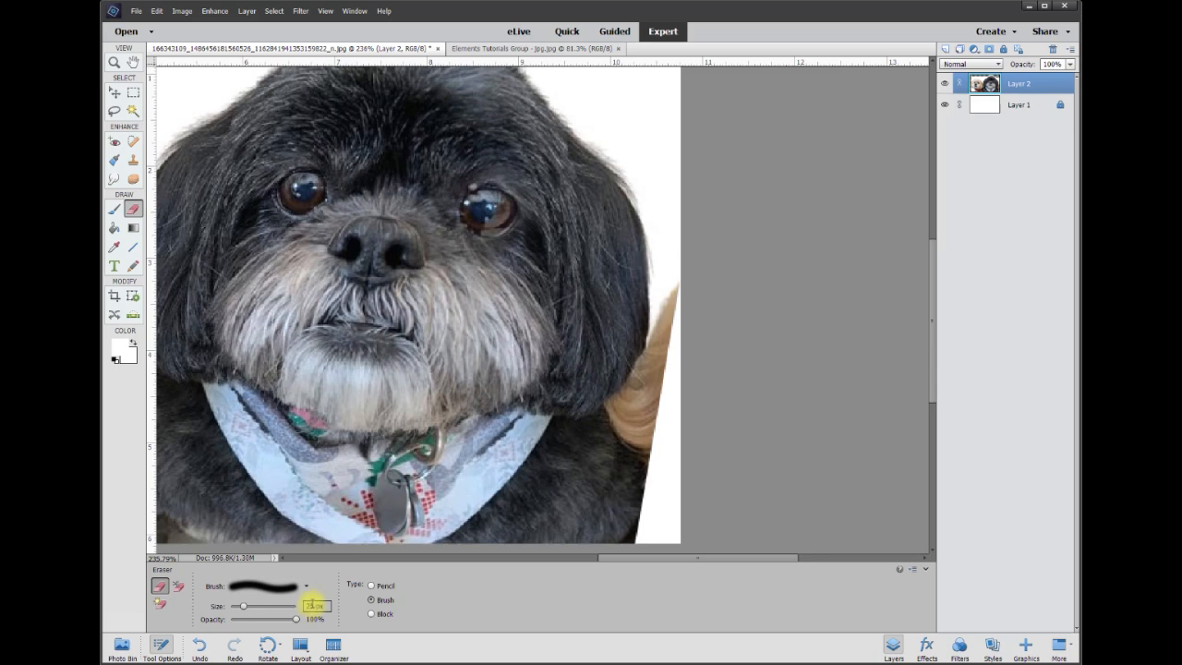
text(15)
key(Return)
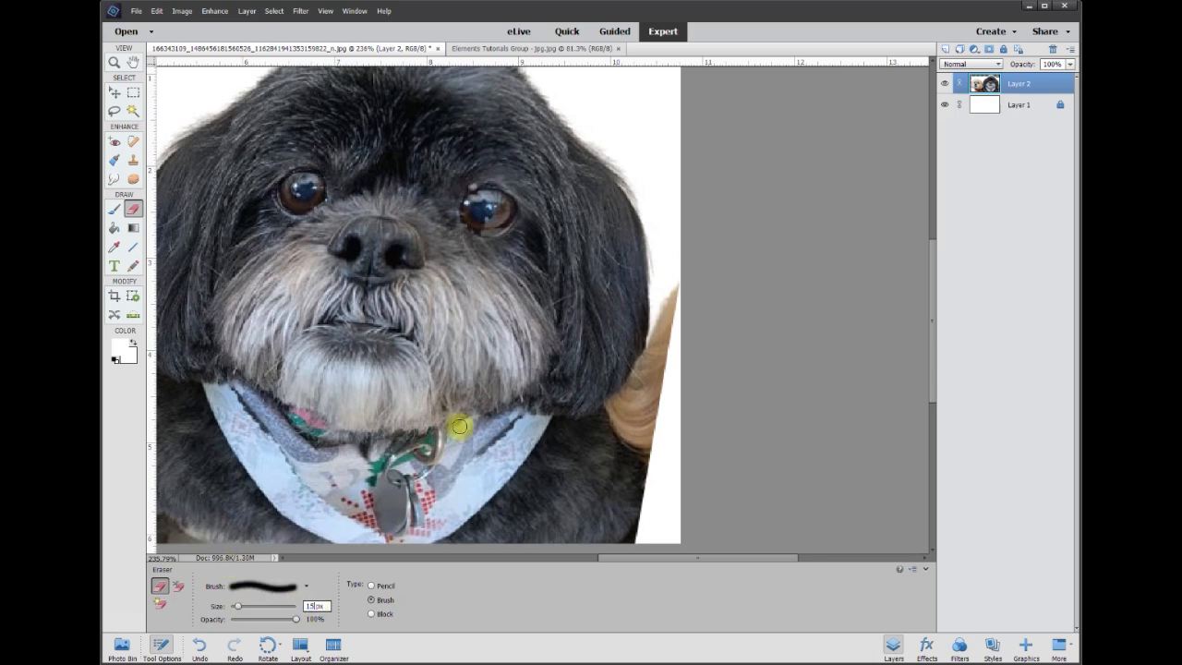
drag(654, 314, 657, 321)
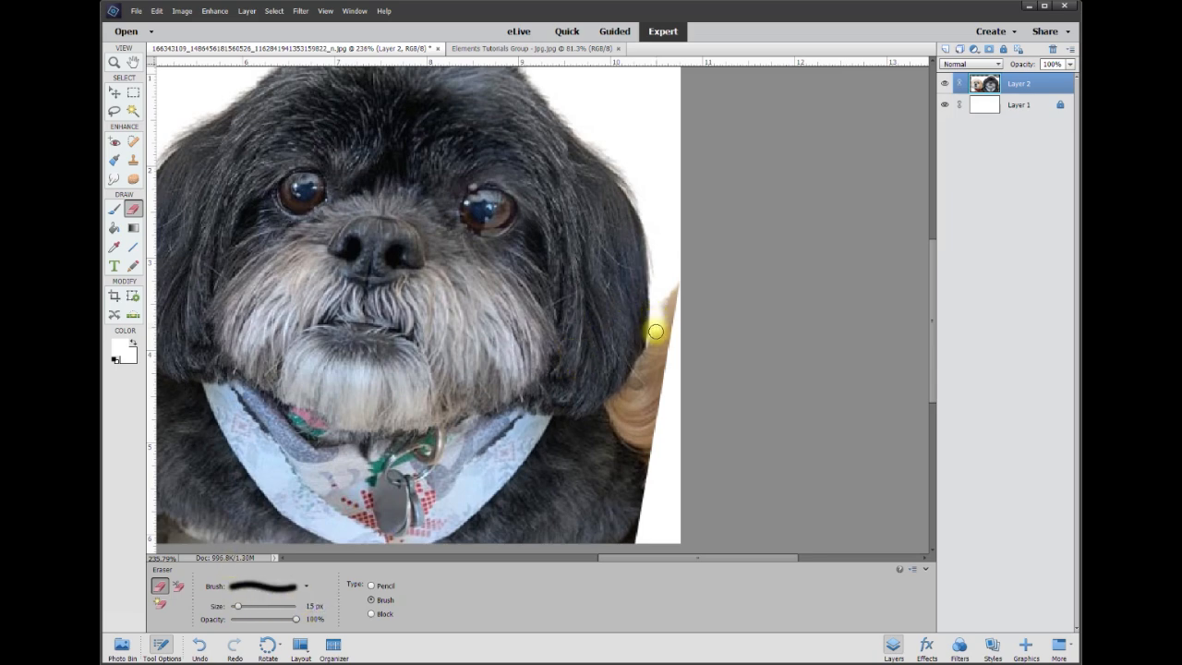
mouse_move(652, 348)
mouse_down()
mouse_move(614, 409)
mouse_move(651, 466)
mouse_move(642, 536)
mouse_move(635, 435)
mouse_up()
Lasso the leftover tan fur beside the black dog's ear, delete it and clear the selection
click(119, 112)
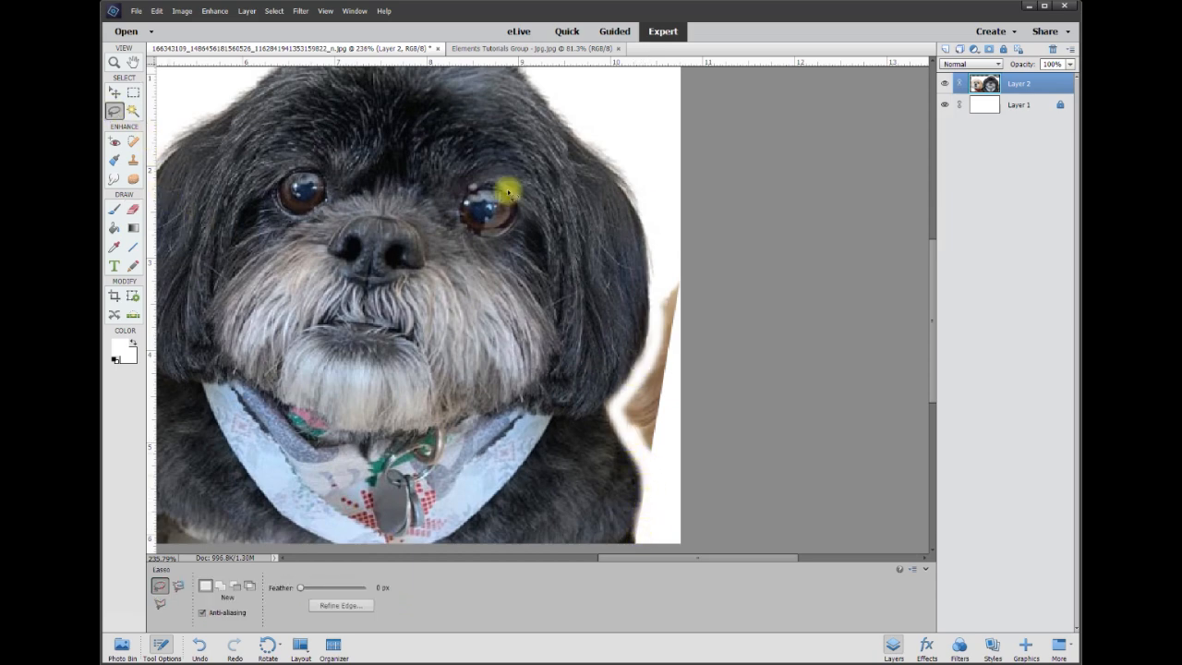
mouse_move(688, 220)
mouse_down()
mouse_move(662, 290)
mouse_move(654, 356)
mouse_move(618, 424)
mouse_move(654, 473)
mouse_move(703, 450)
mouse_move(723, 264)
mouse_up()
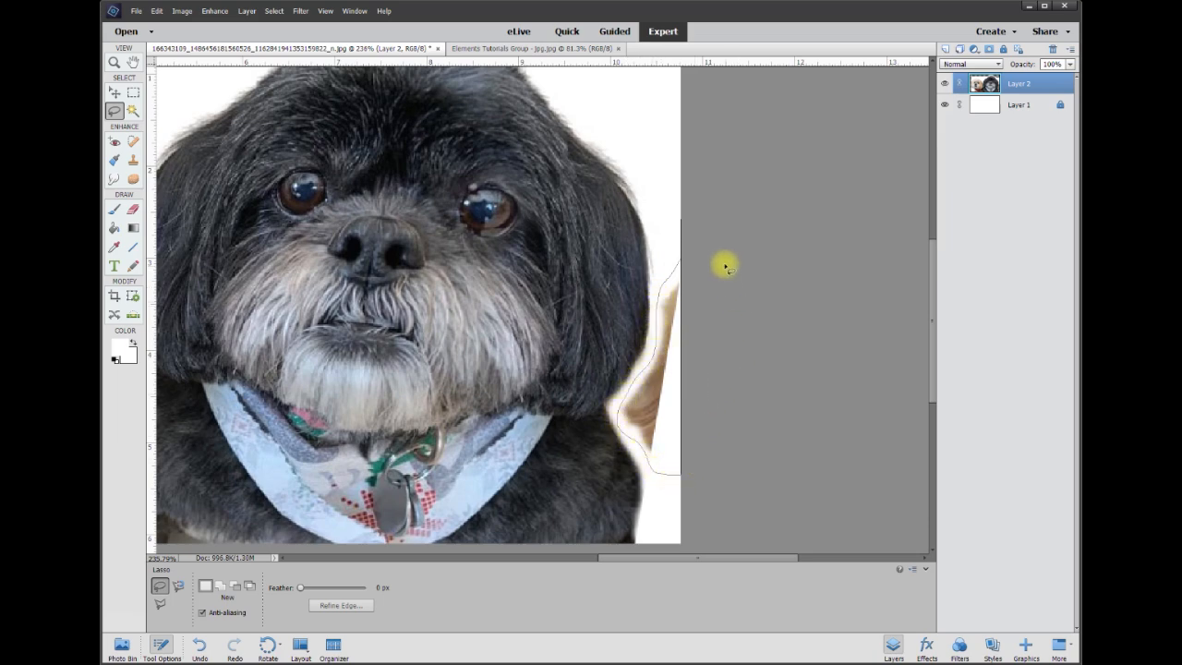
key(Delete)
key(ctrl+d)
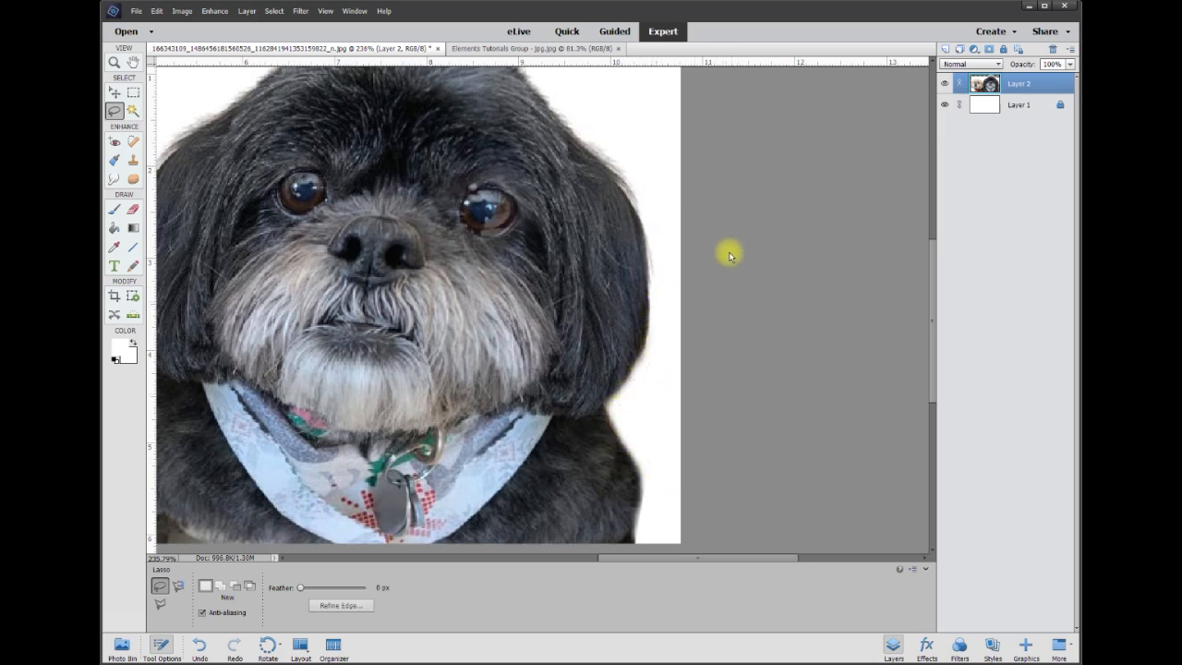
scroll(734, 252, down, 5)
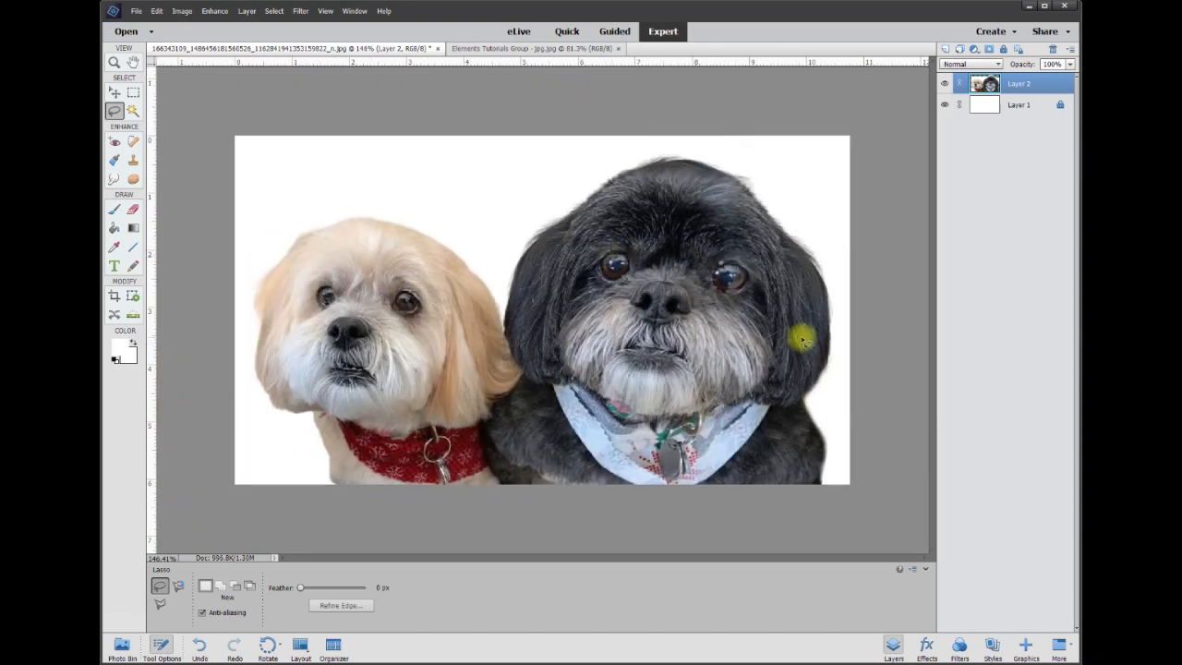
scroll(810, 346, up, 1)
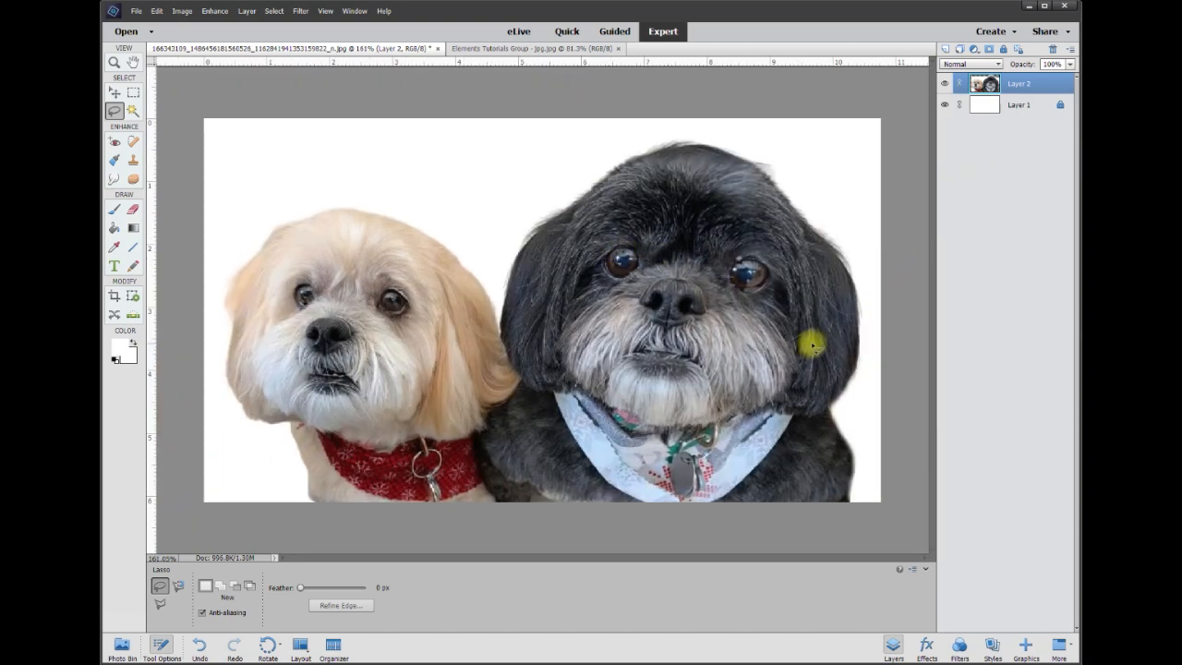